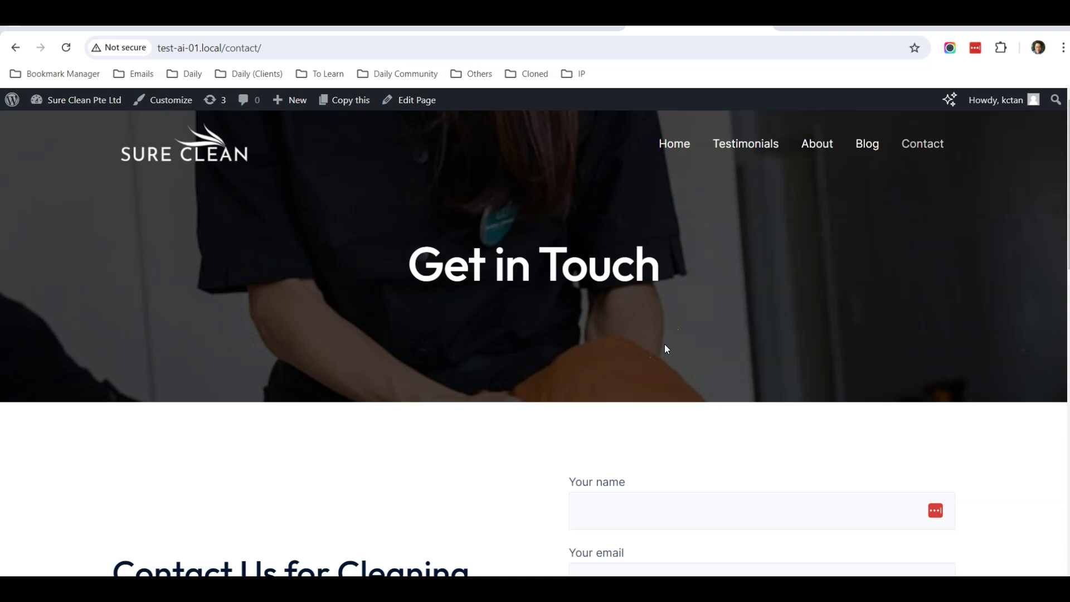
Step: Autofill the contact form's name and e-mail fields and set the subject to 'Testing'
scroll(547, 339, down, 3)
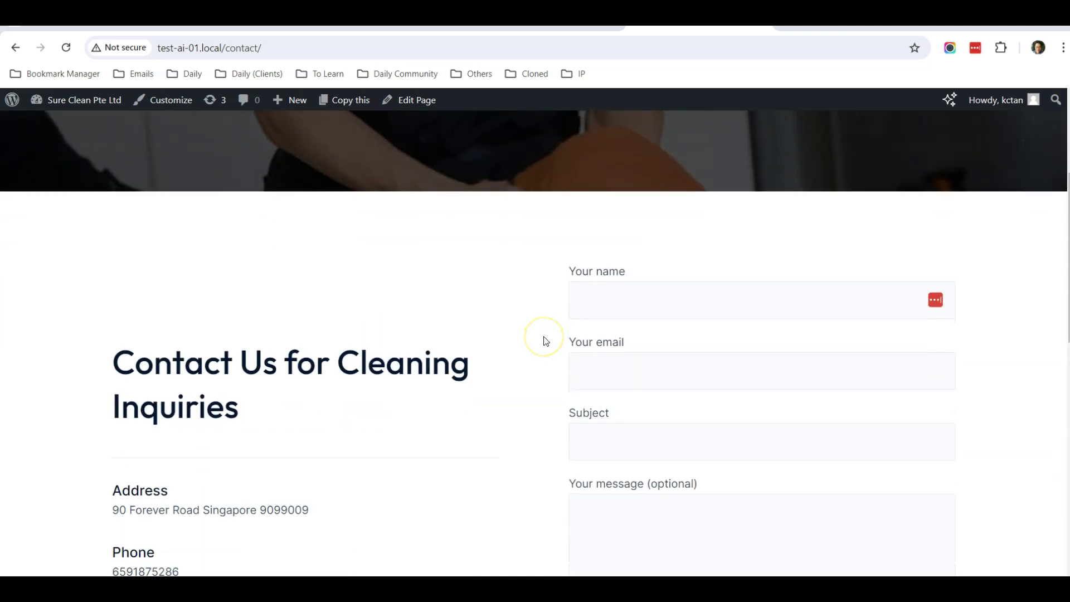
scroll(546, 339, down, 3)
scroll(546, 341, up, 6)
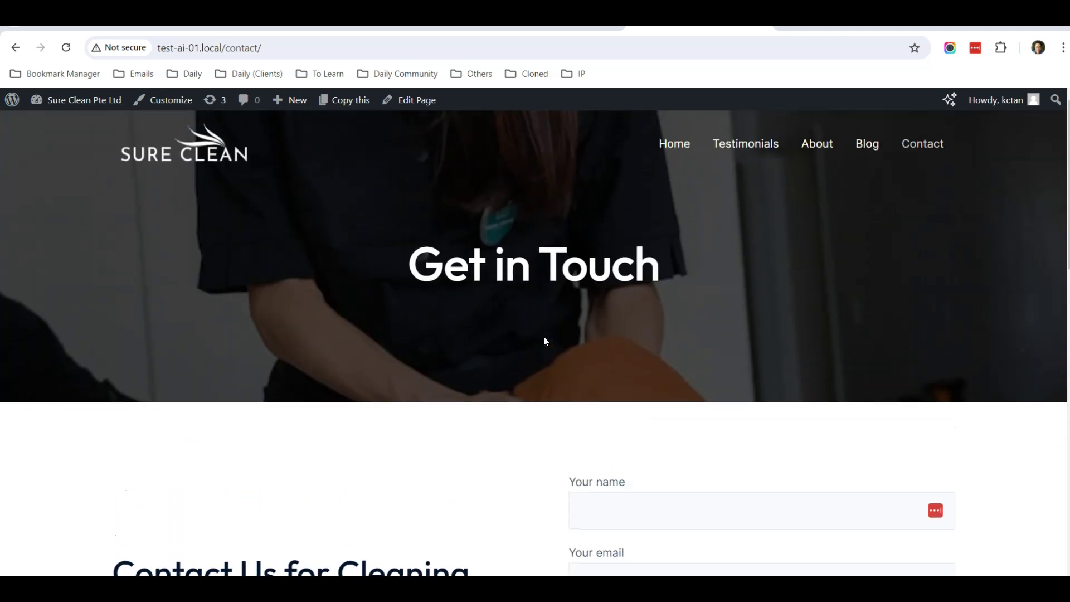
scroll(546, 341, down, 4)
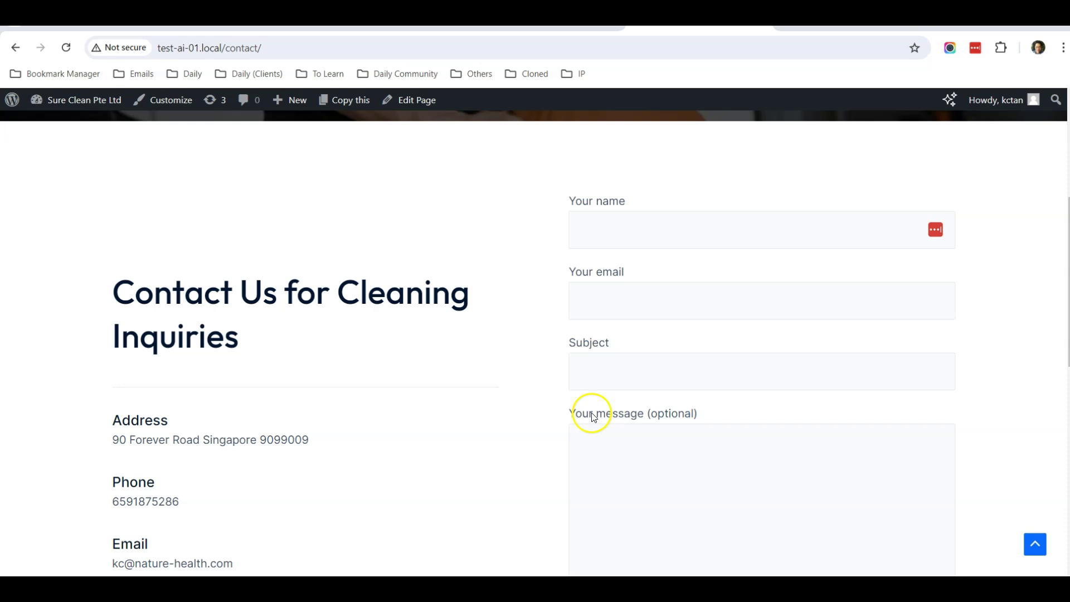
scroll(541, 388, down, 4)
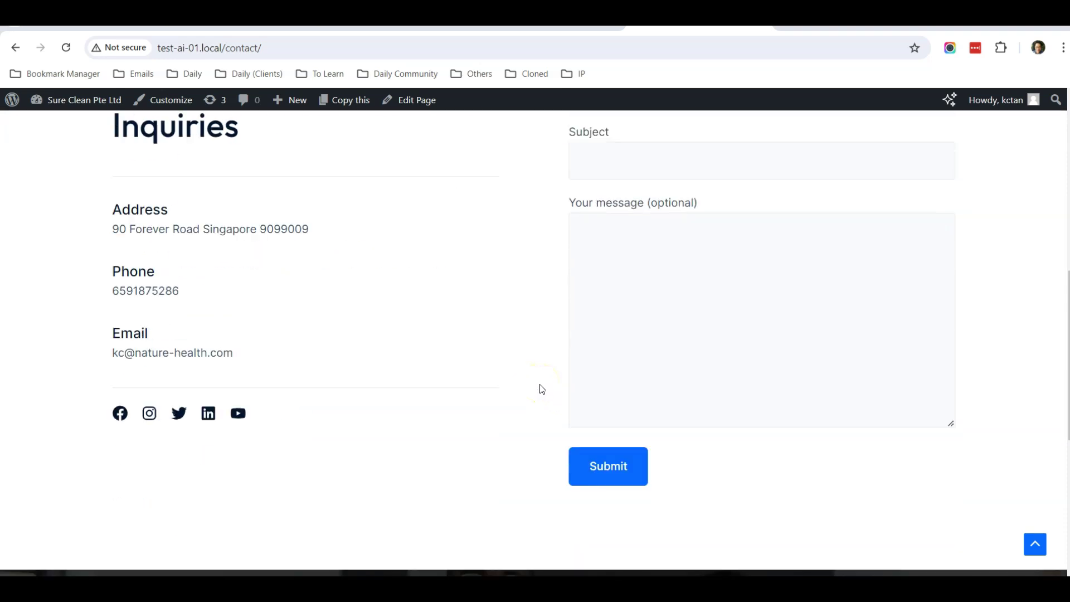
scroll(540, 387, up, 4)
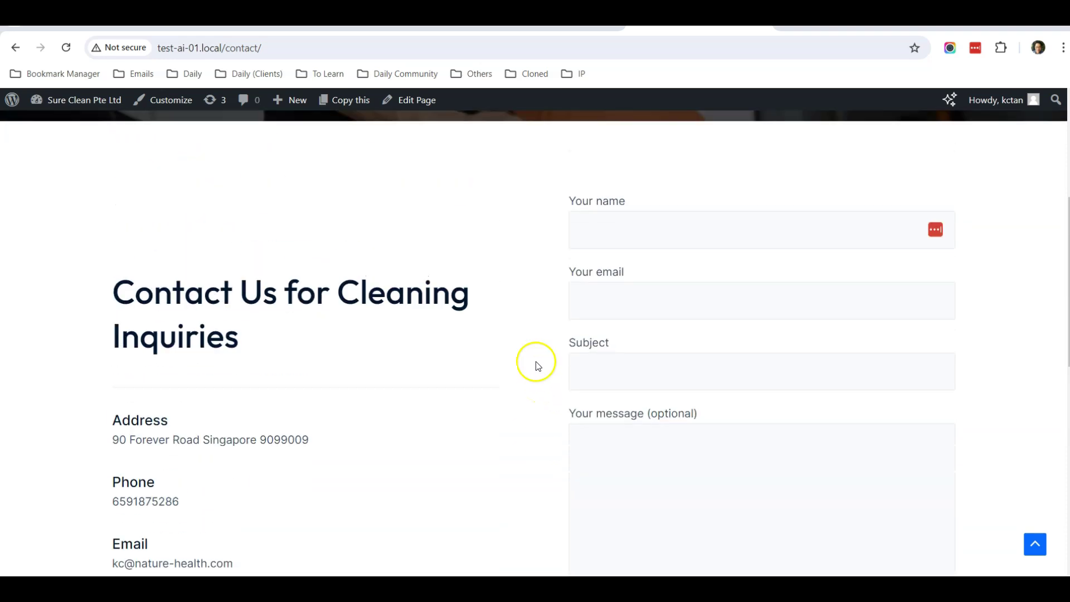
scroll(561, 349, up, 2)
scroll(561, 349, up, 2)
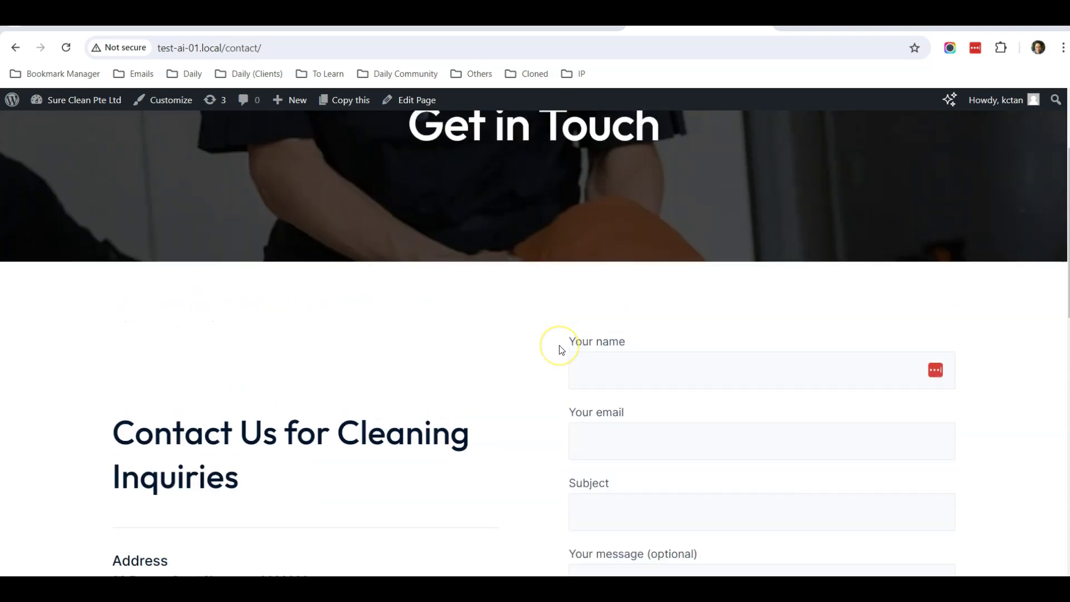
scroll(561, 349, down, 3)
scroll(561, 349, down, 1)
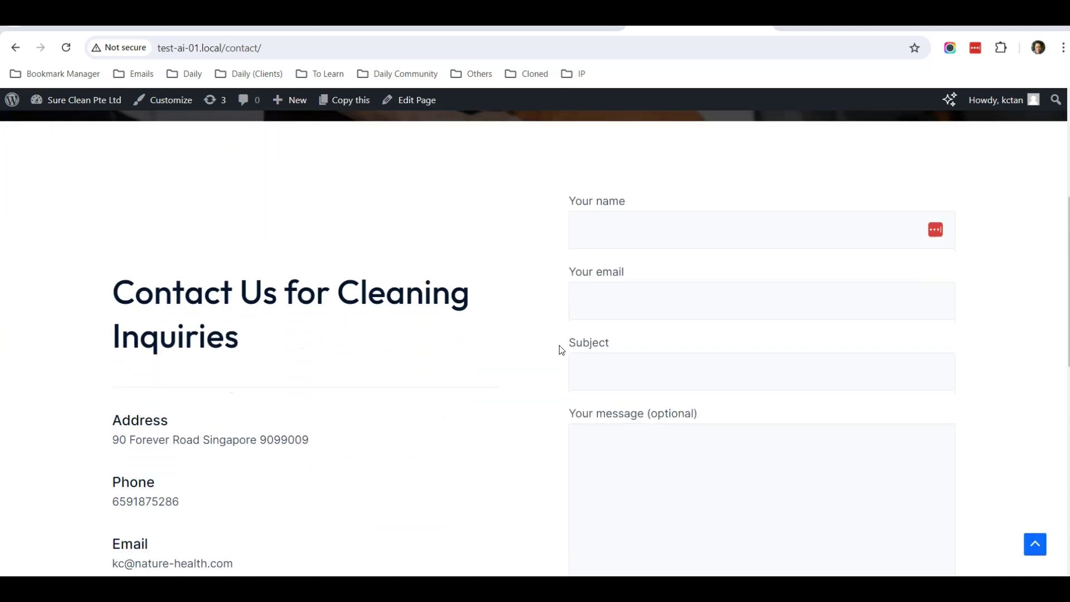
click(614, 220)
click(664, 270)
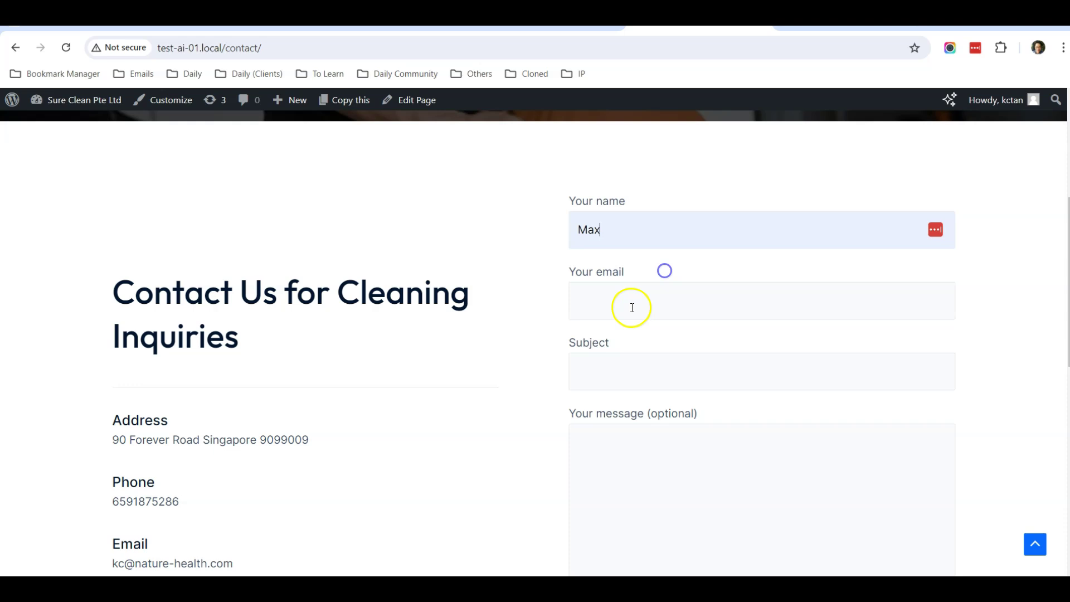
click(630, 307)
click(639, 334)
click(633, 370)
click(663, 412)
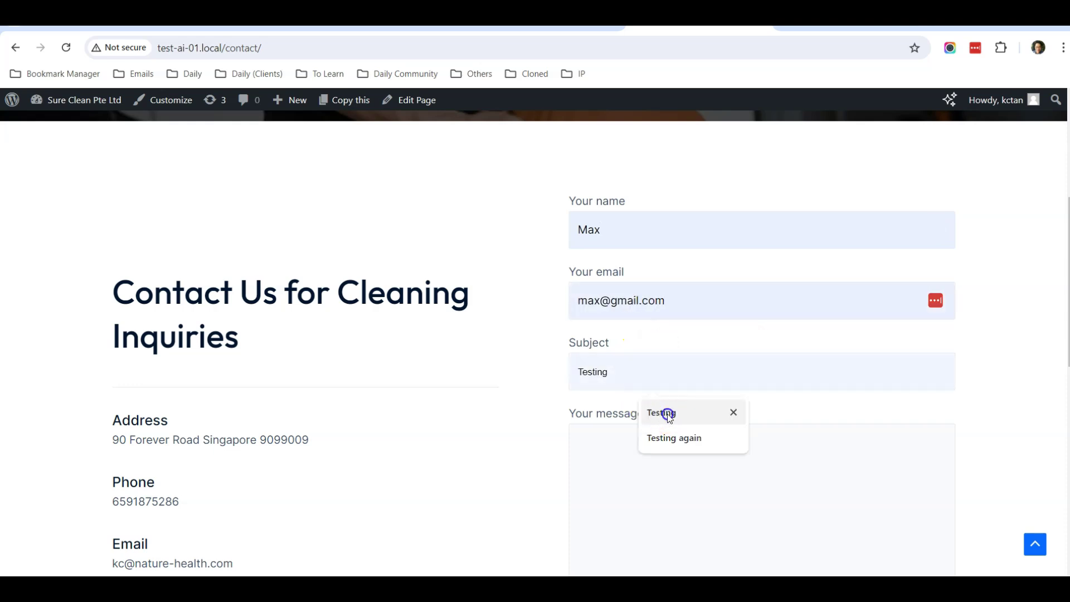
Step: Paste the test message into the message body and submit the form
click(671, 479)
text(This is a test email!)
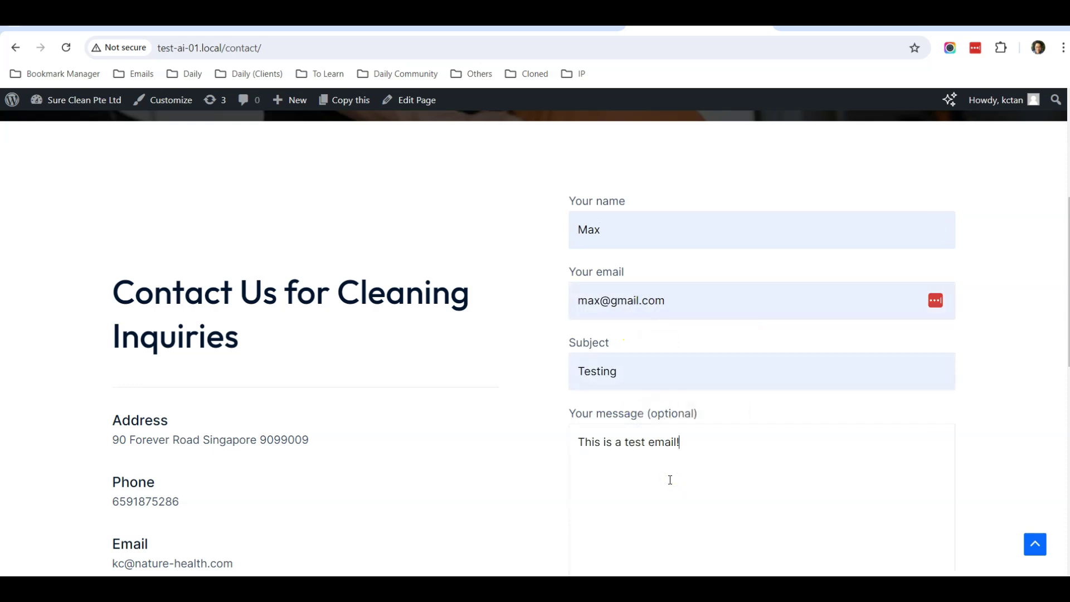
scroll(518, 439, down, 4)
click(608, 398)
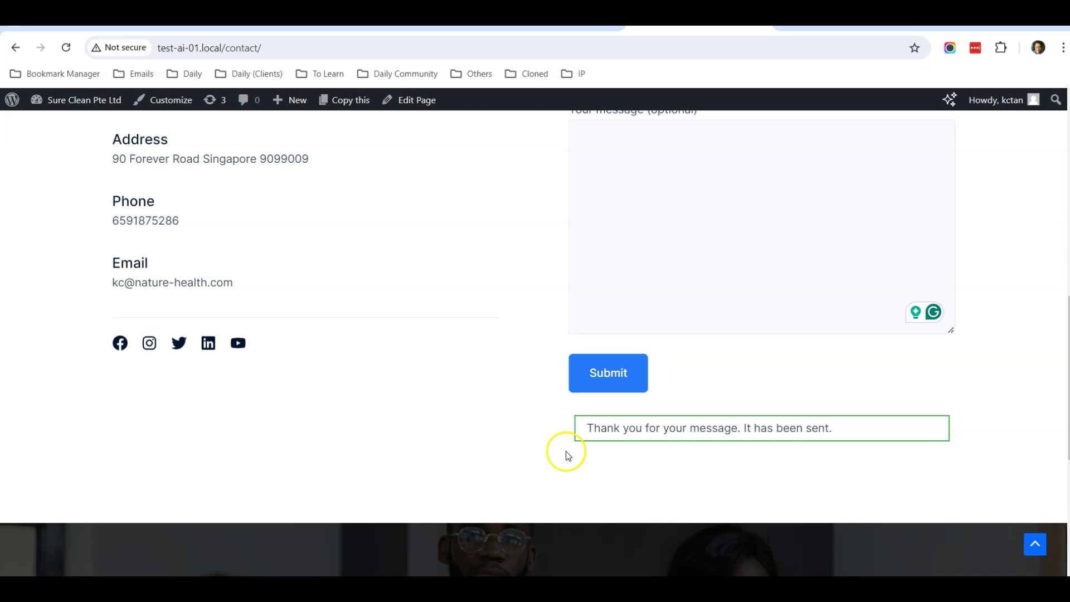
scroll(516, 351, up, 5)
scroll(526, 345, up, 5)
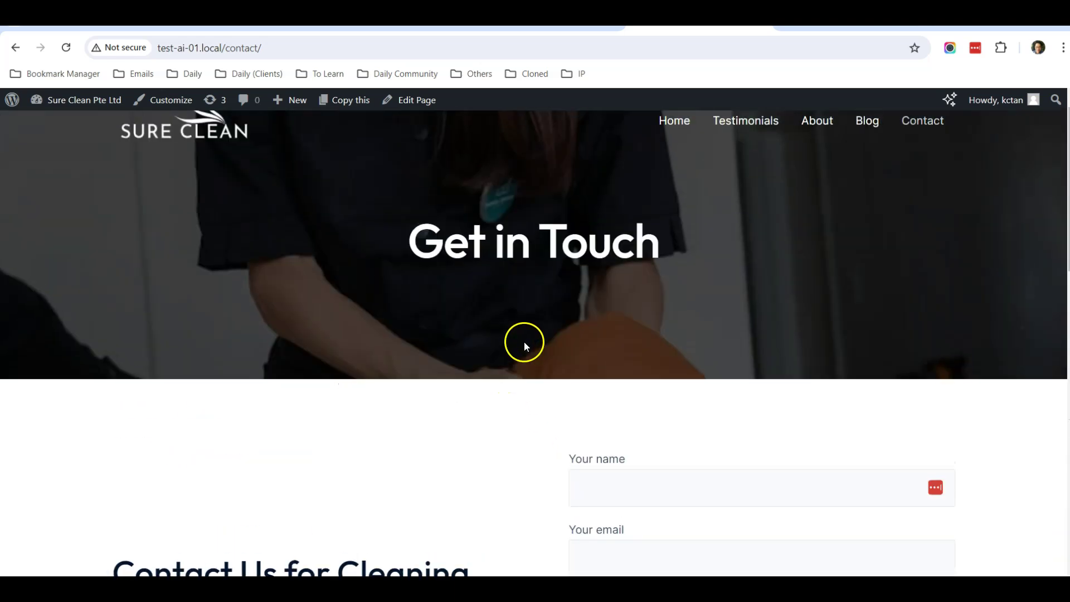
scroll(526, 345, down, 6)
scroll(577, 332, up, 3)
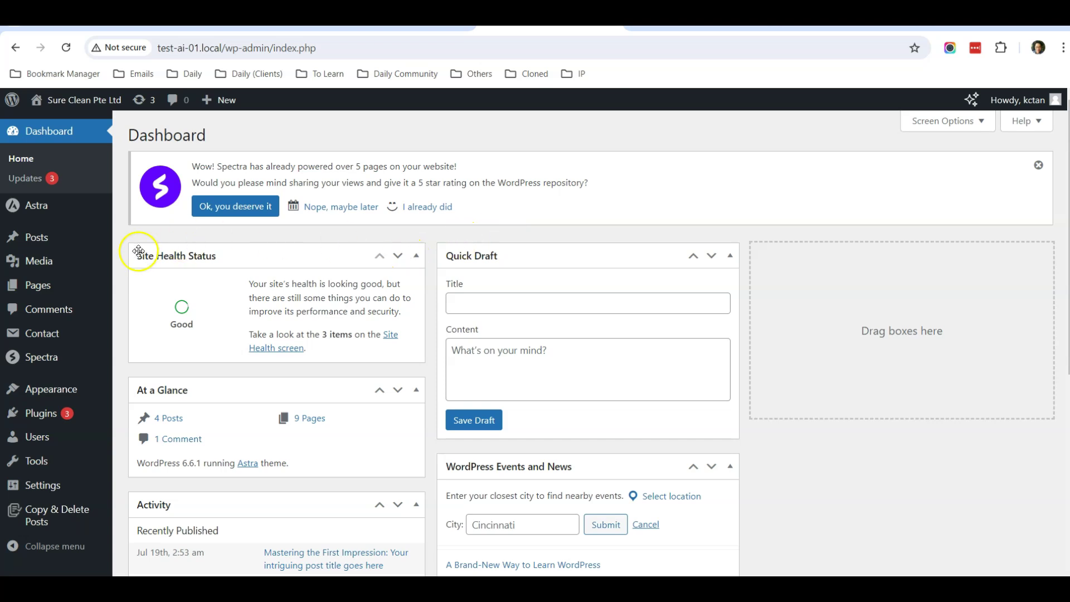
Step: Open the Installed Plugins list from the Plugins menu in the admin sidebar
scroll(137, 250, down, 1)
scroll(139, 248, down, 3)
scroll(120, 256, up, 4)
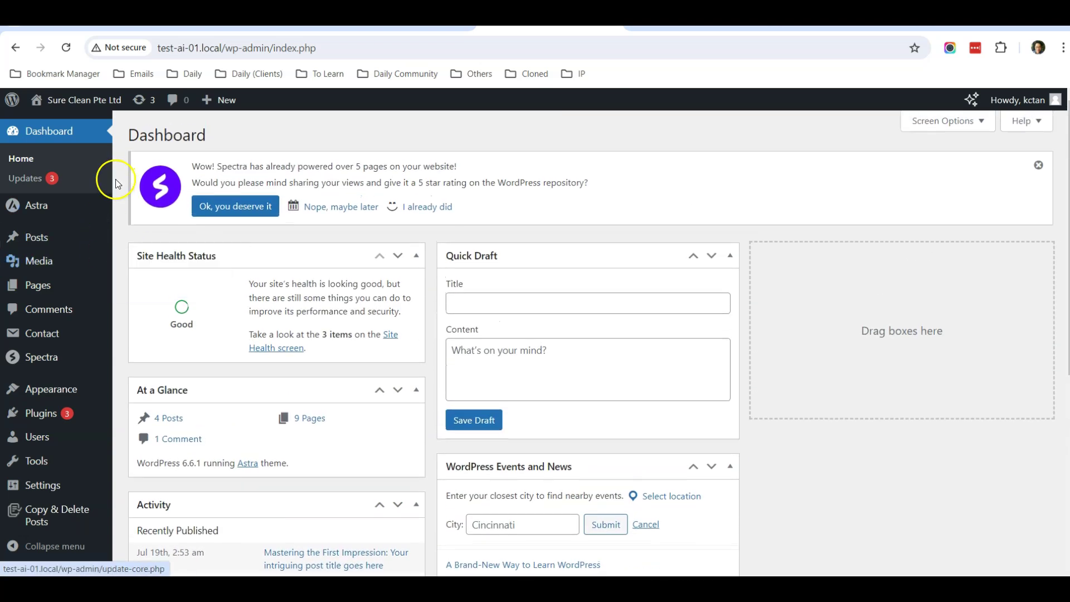
mouse_move(60, 413)
click(160, 415)
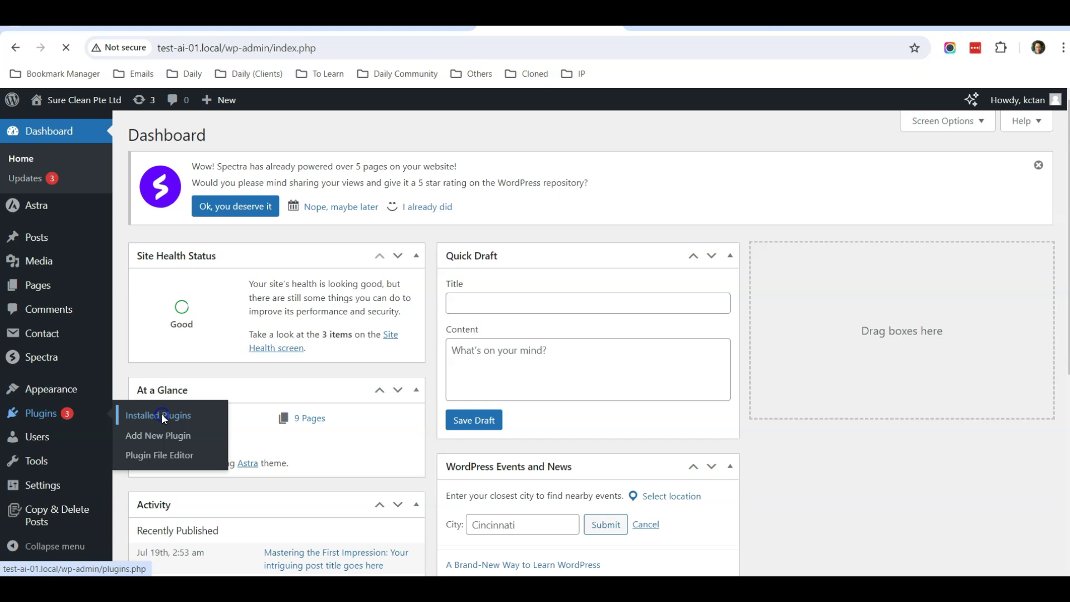
Step: Review the installed plugins, including Contact Form 7, then switch to the Brevo tab
scroll(251, 275, down, 3)
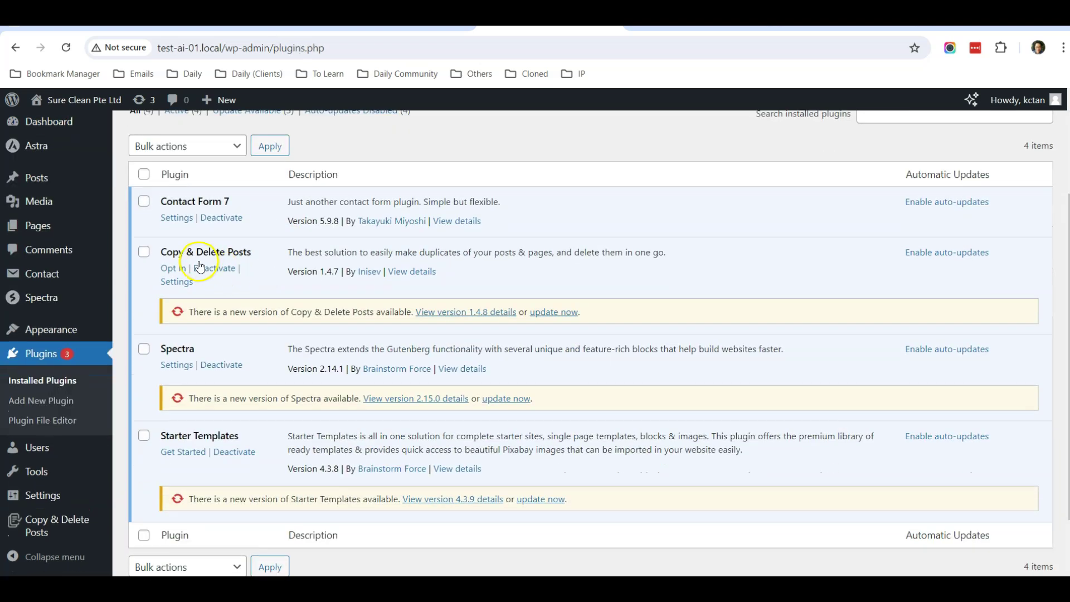
scroll(232, 421, down, 1)
scroll(203, 300, up, 2)
scroll(167, 280, down, 1)
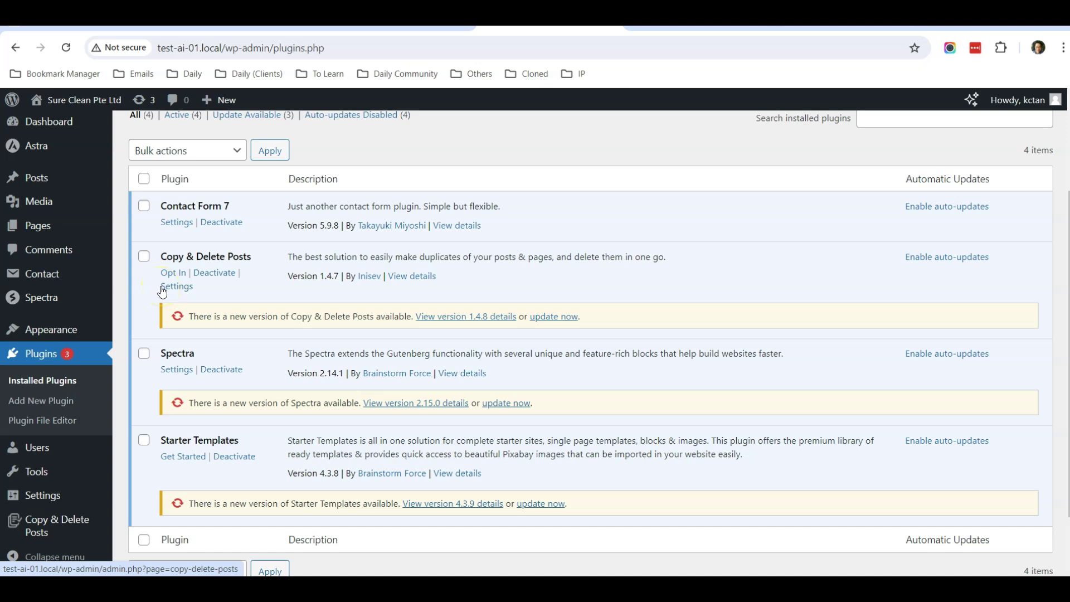
scroll(162, 292, up, 2)
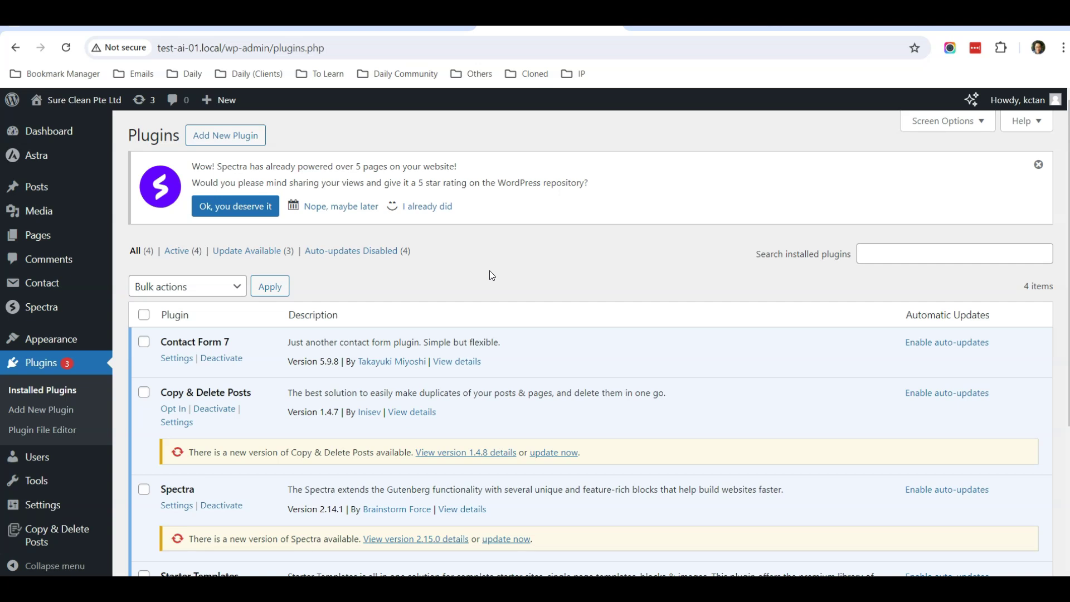
scroll(468, 270, down, 1)
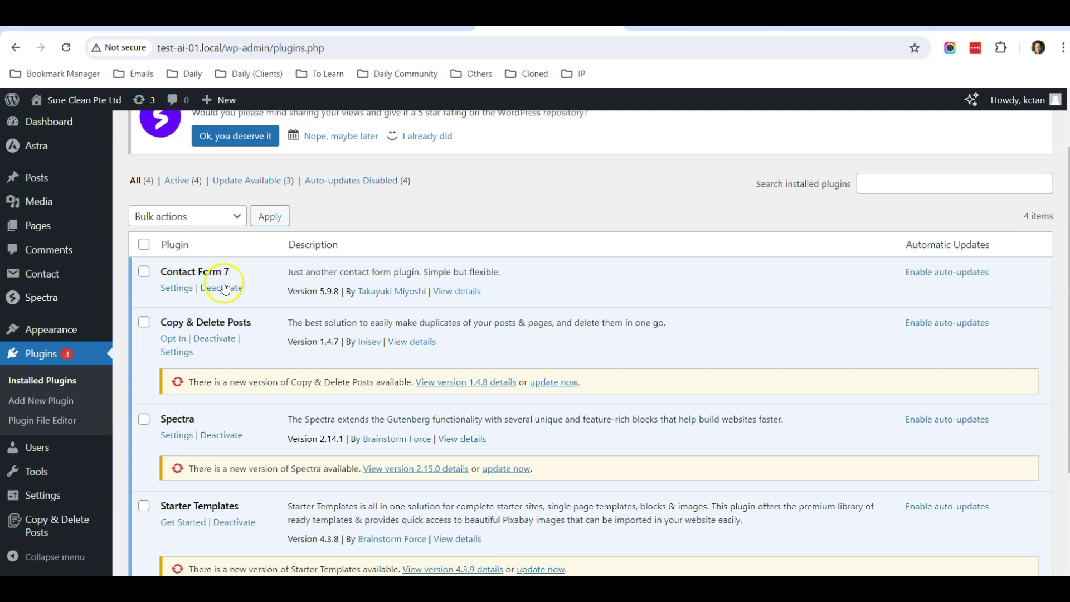
scroll(539, 275, up, 1)
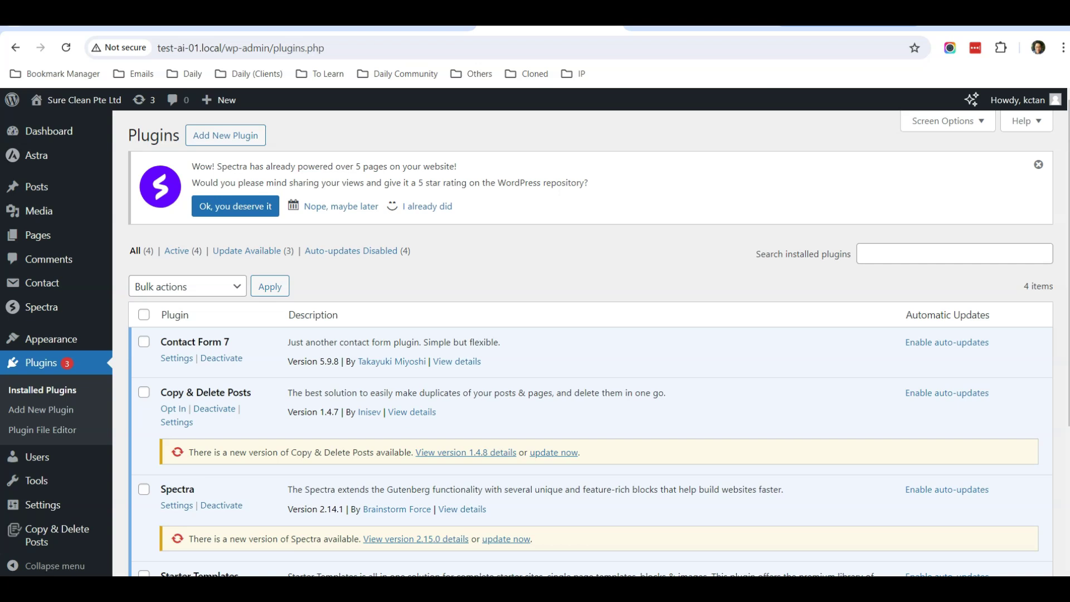
key(ctrl+Tab)
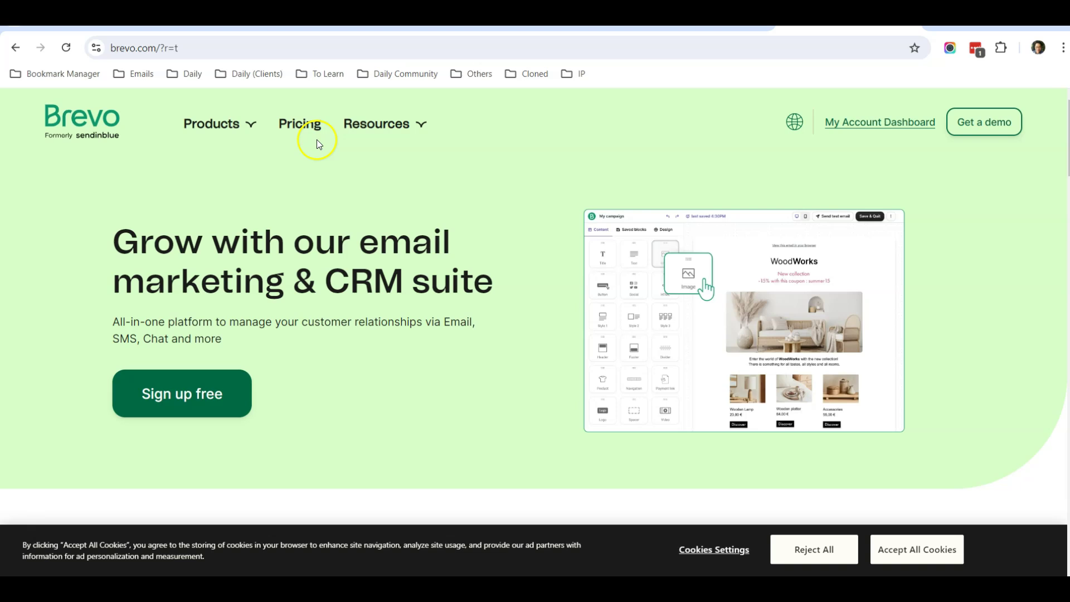
Step: Open Brevo's Pricing page and scroll through the plan cards
click(299, 125)
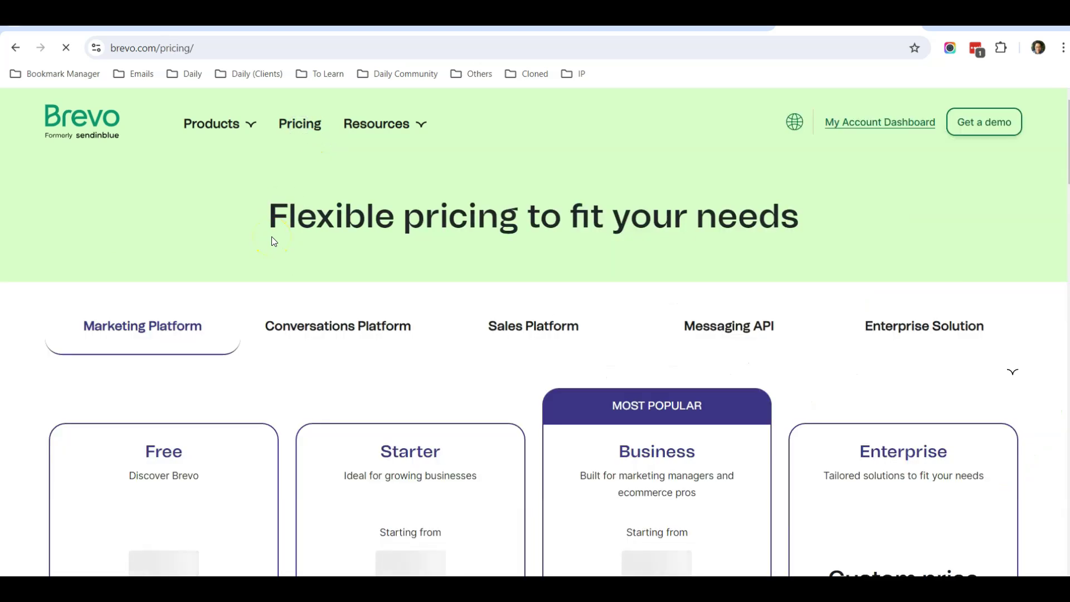
scroll(41, 227, down, 5)
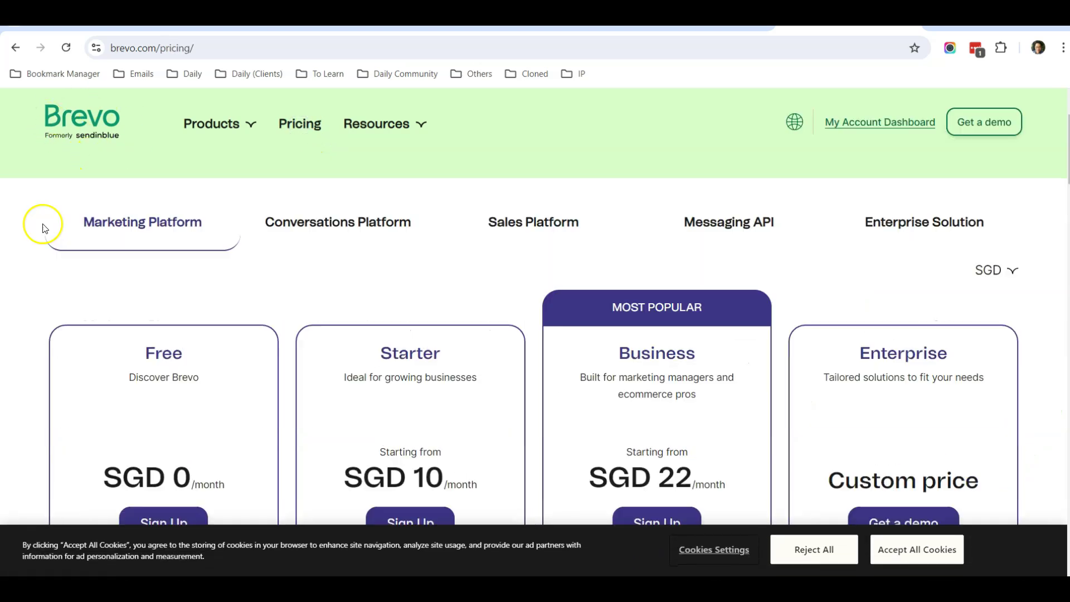
scroll(158, 244, down, 1)
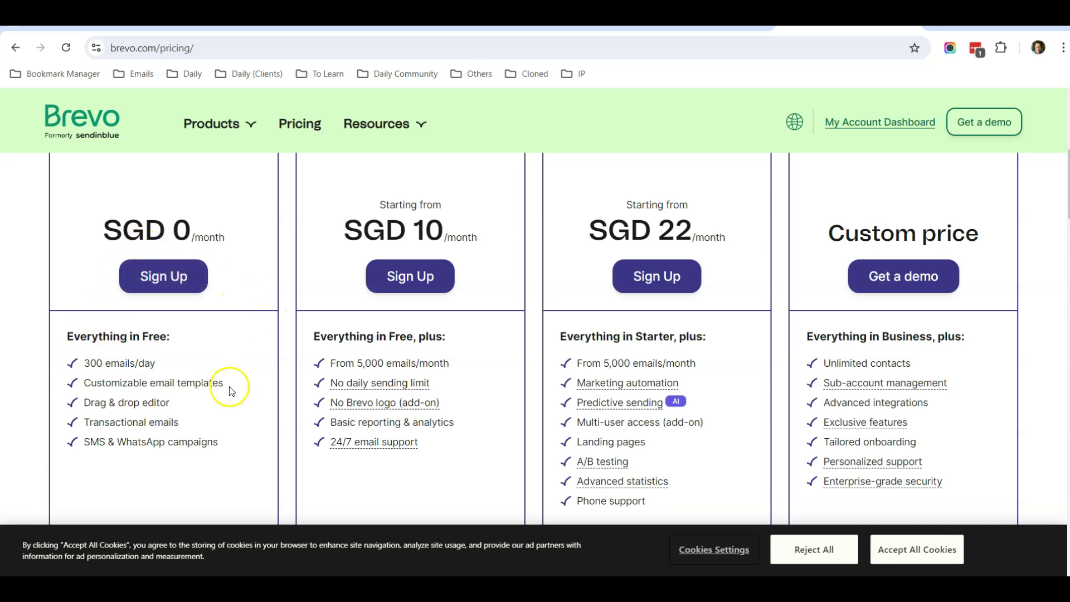
Step: Check the Free plan's 300 emails/day sign-up, then return to WordPress's Installed Plugins tab
click(162, 279)
scroll(25, 343, up, 1)
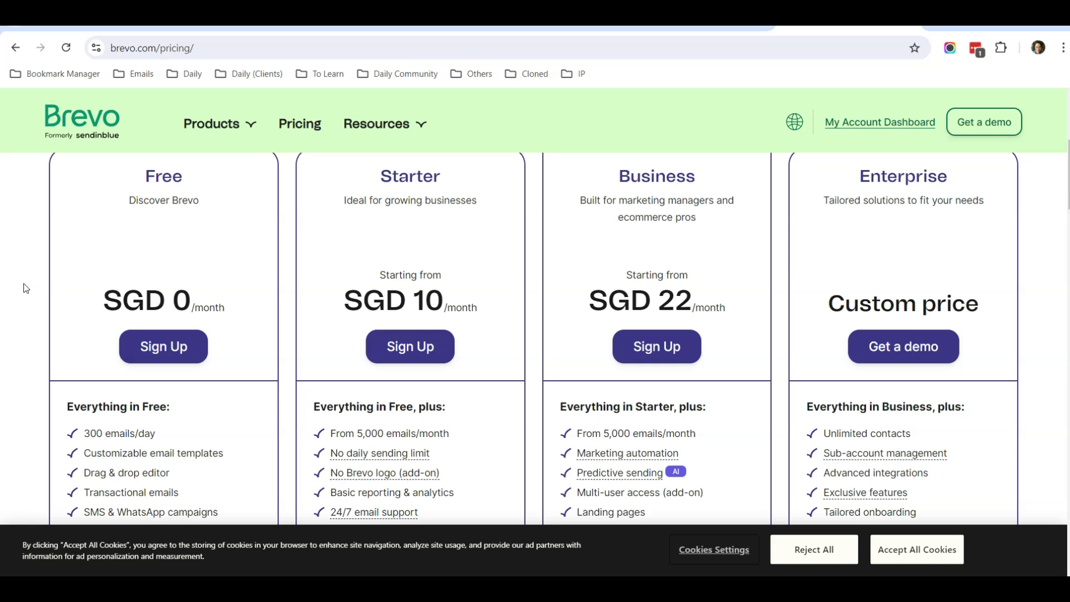
scroll(25, 288, up, 1)
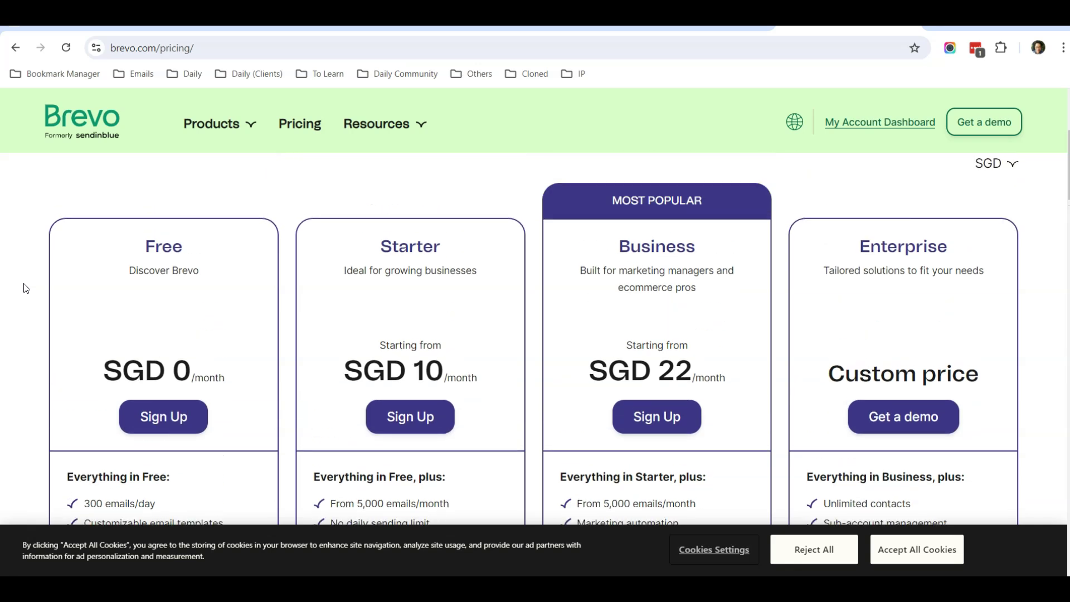
scroll(25, 288, down, 1)
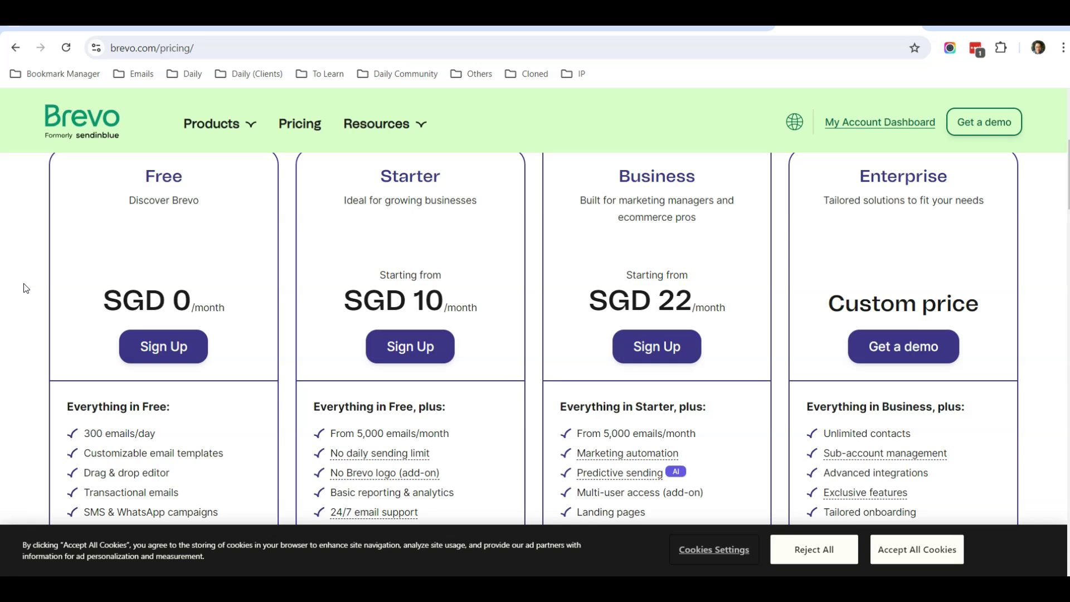
scroll(25, 288, up, 1)
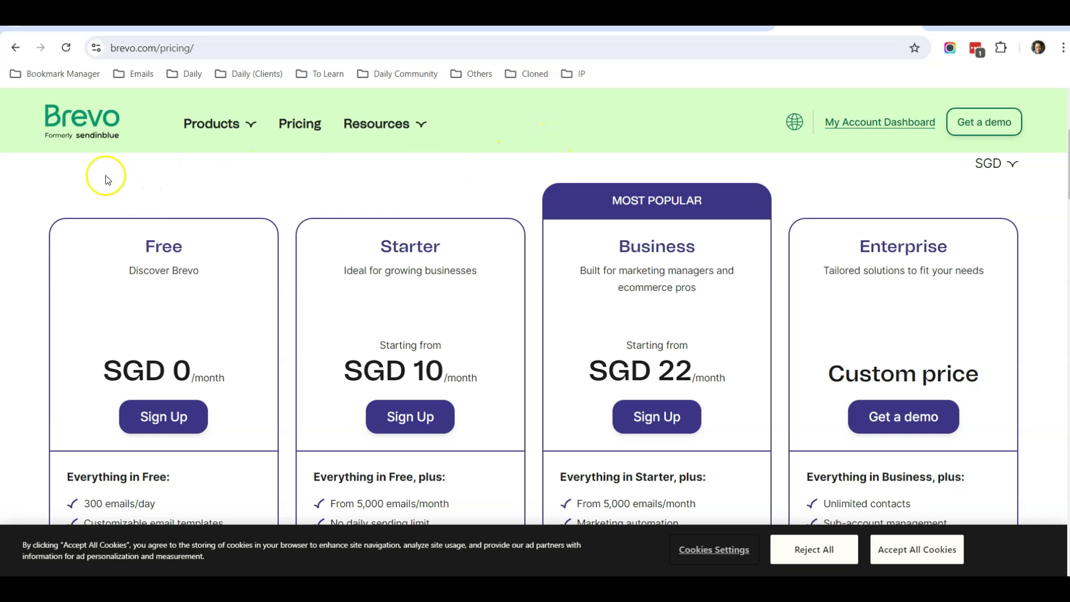
click(549, 16)
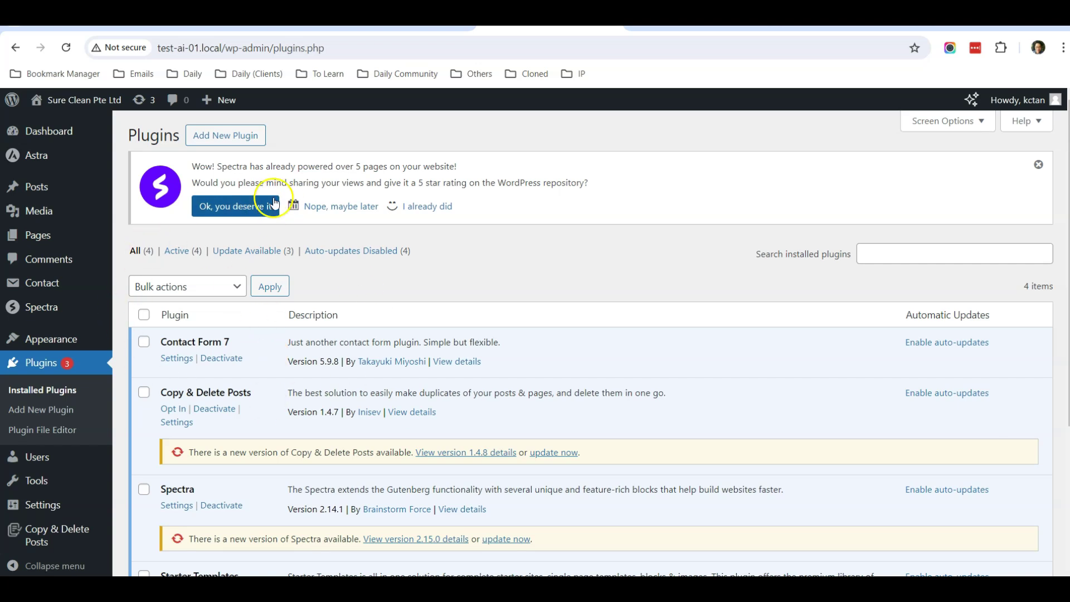
Step: Open WordPress's Add Plugins page from the Plugins screen
click(240, 137)
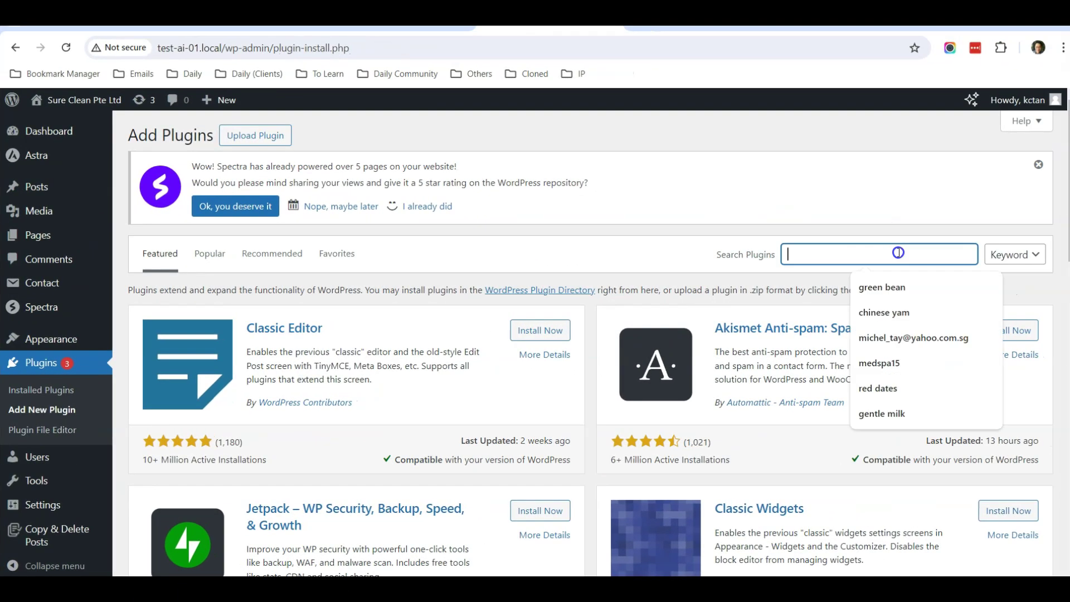
Step: Search the plugin directory for 'fluen' and install FluentSMTP
text(fluent smtp)
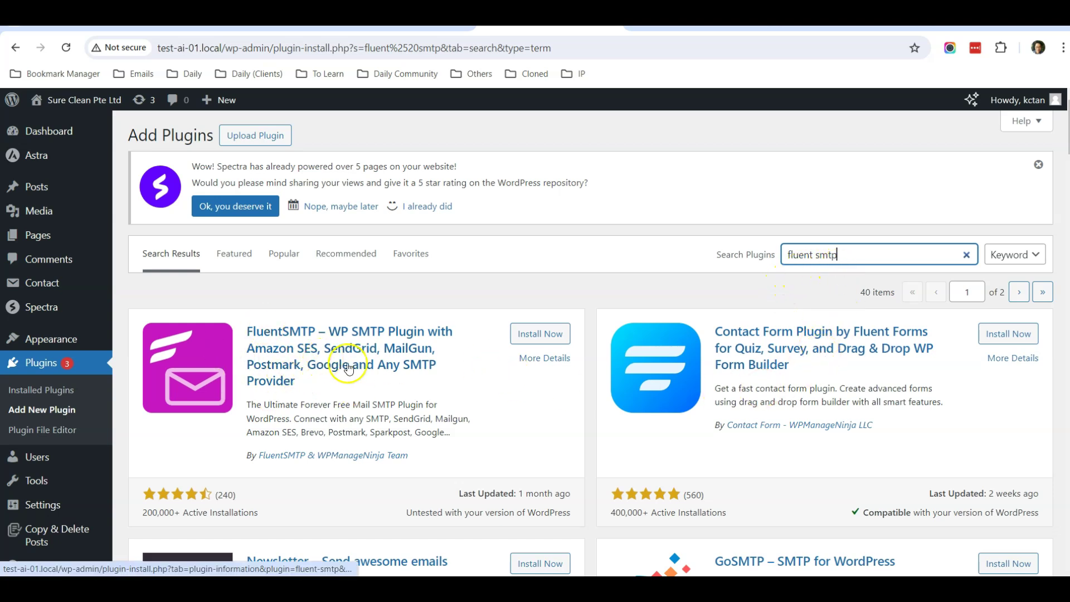
click(539, 334)
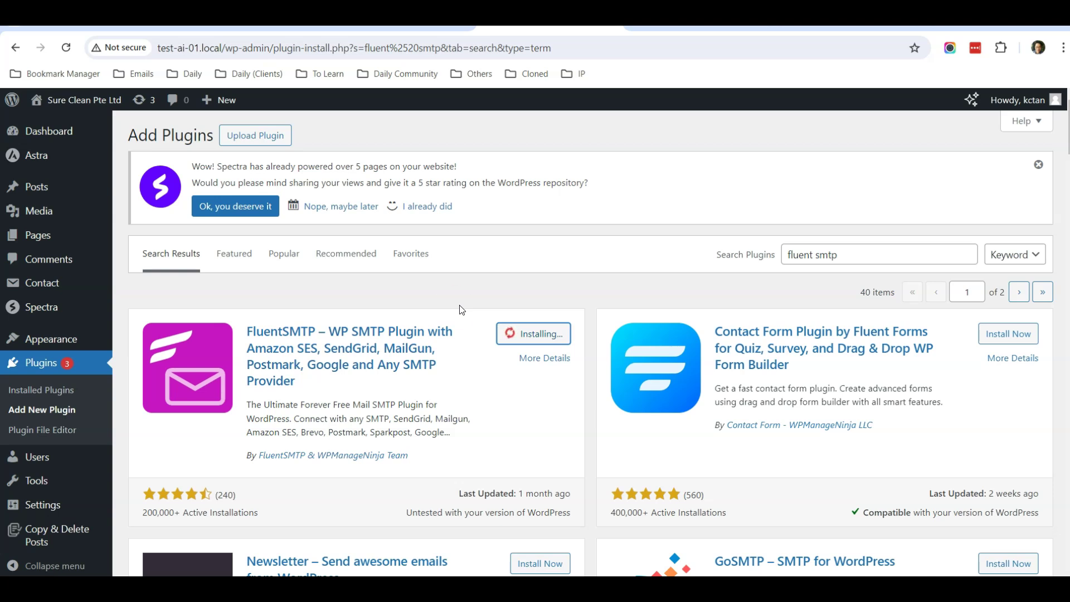
scroll(455, 308, down, 1)
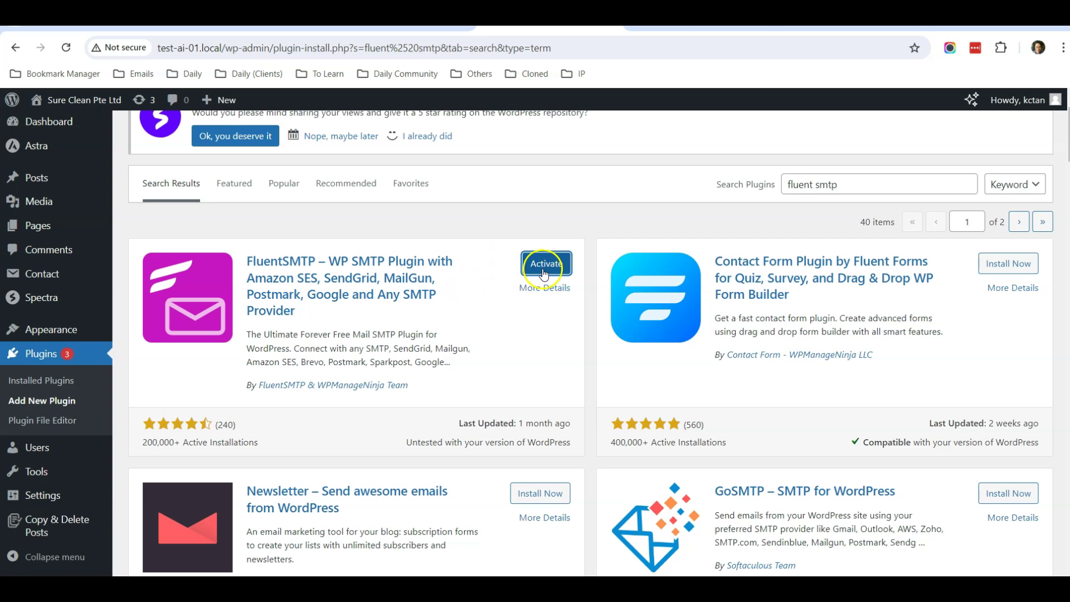
Step: Activate FluentSMTP and confirm it appears in the Installed Plugins list
click(536, 268)
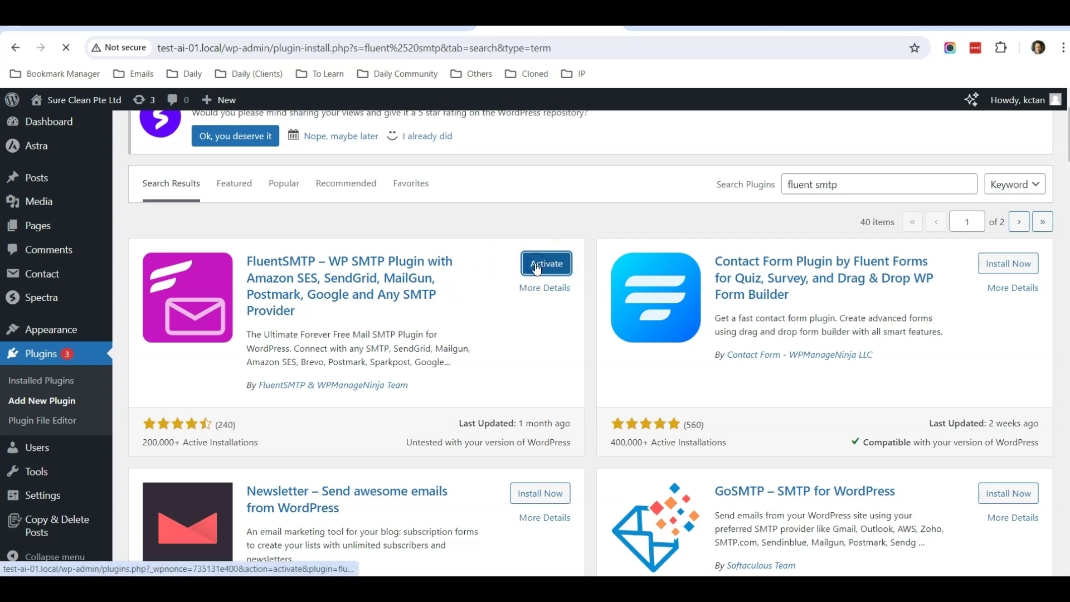
click(545, 264)
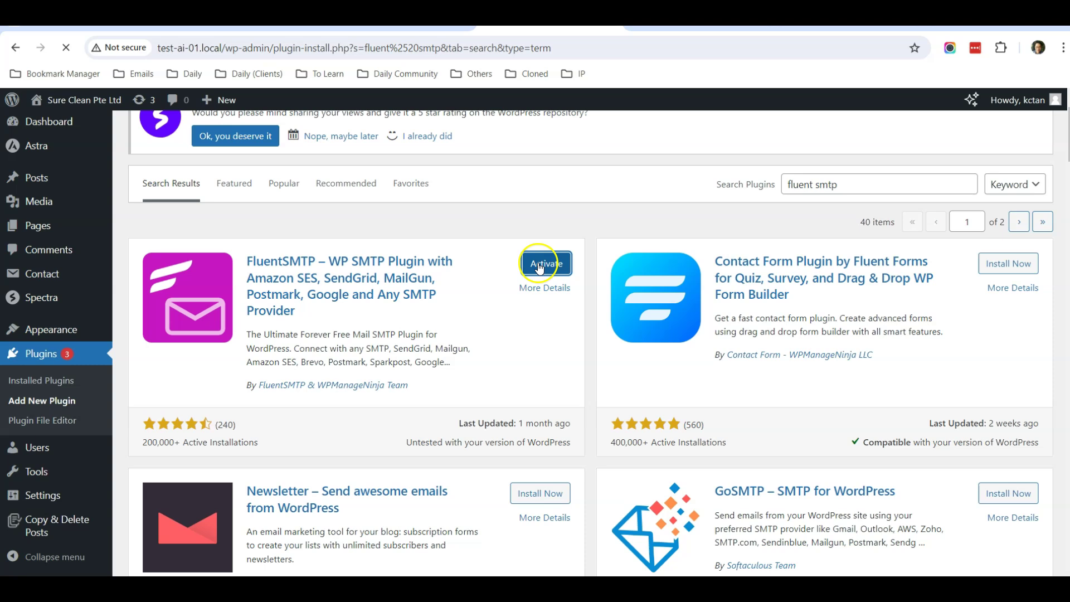
scroll(518, 304, down, 3)
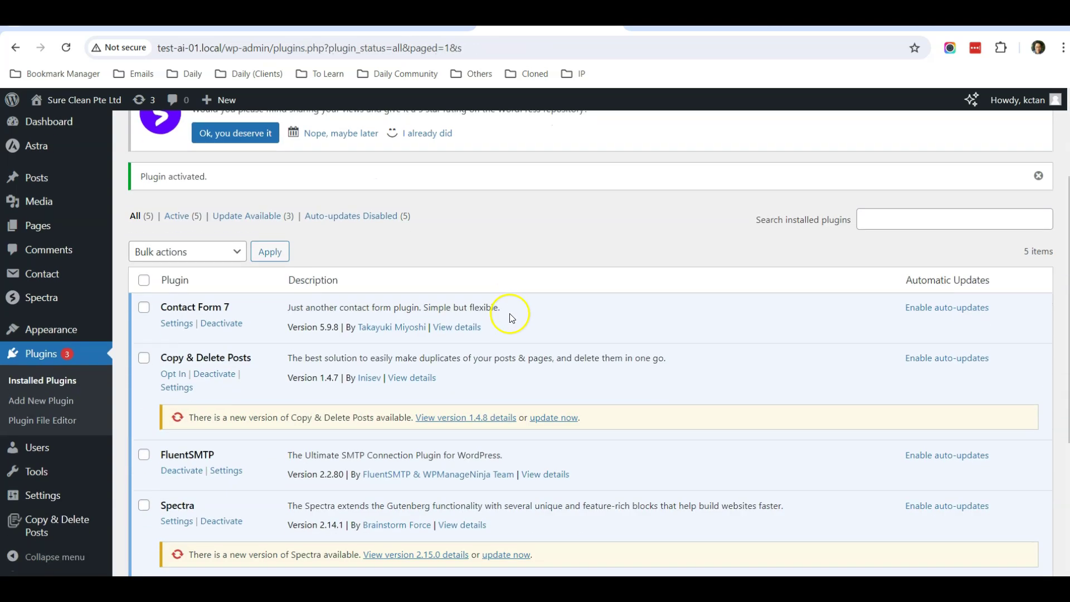
scroll(512, 319, down, 2)
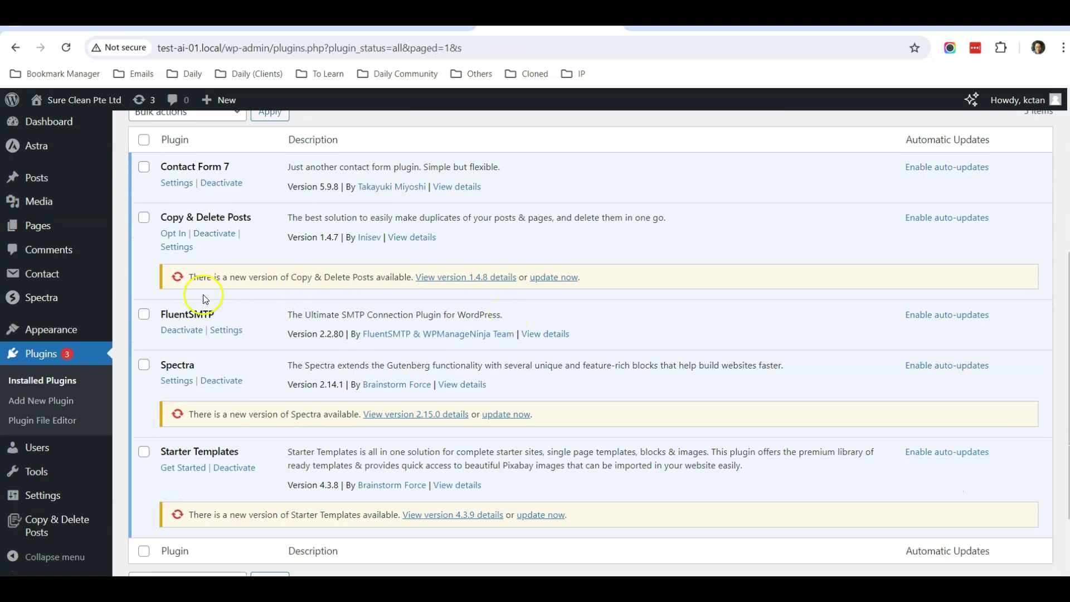
Step: Open FluentSMTP's settings and choose Brevo as the email provider
click(228, 330)
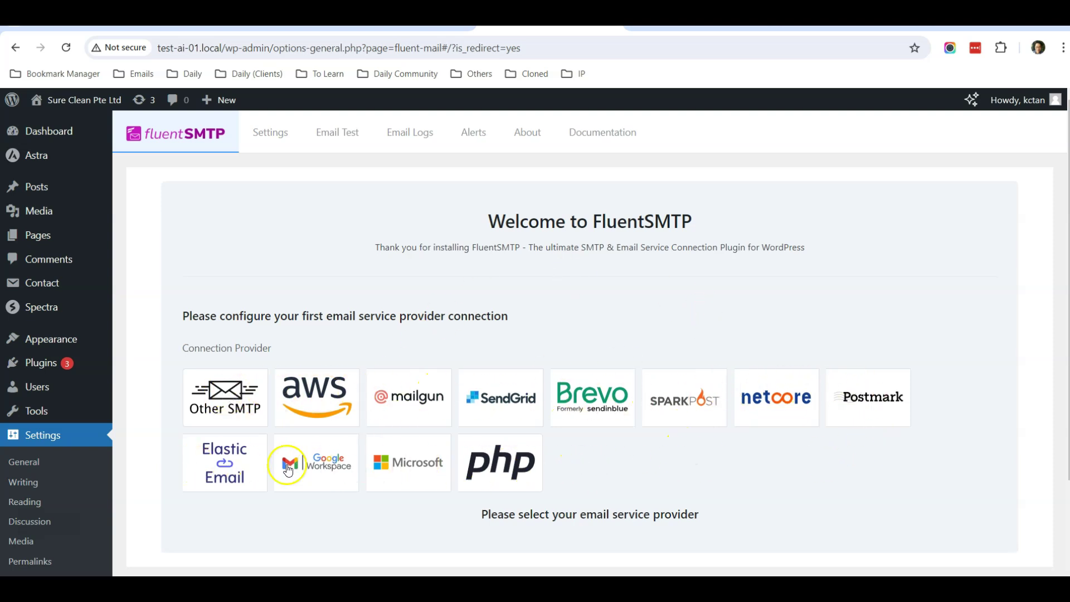
click(577, 394)
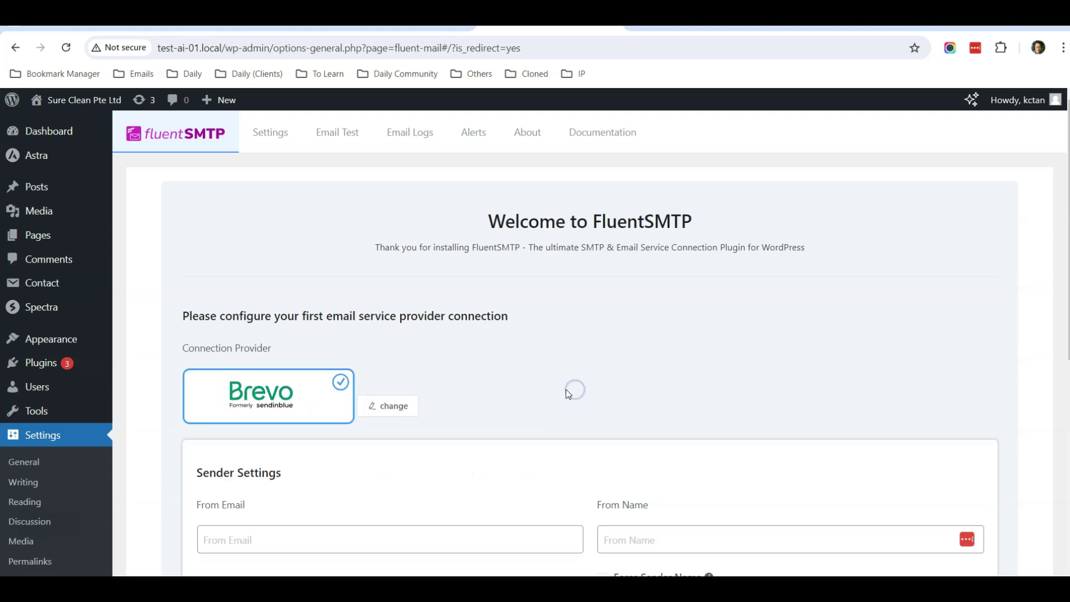
scroll(323, 307, down, 3)
scroll(288, 398, down, 1)
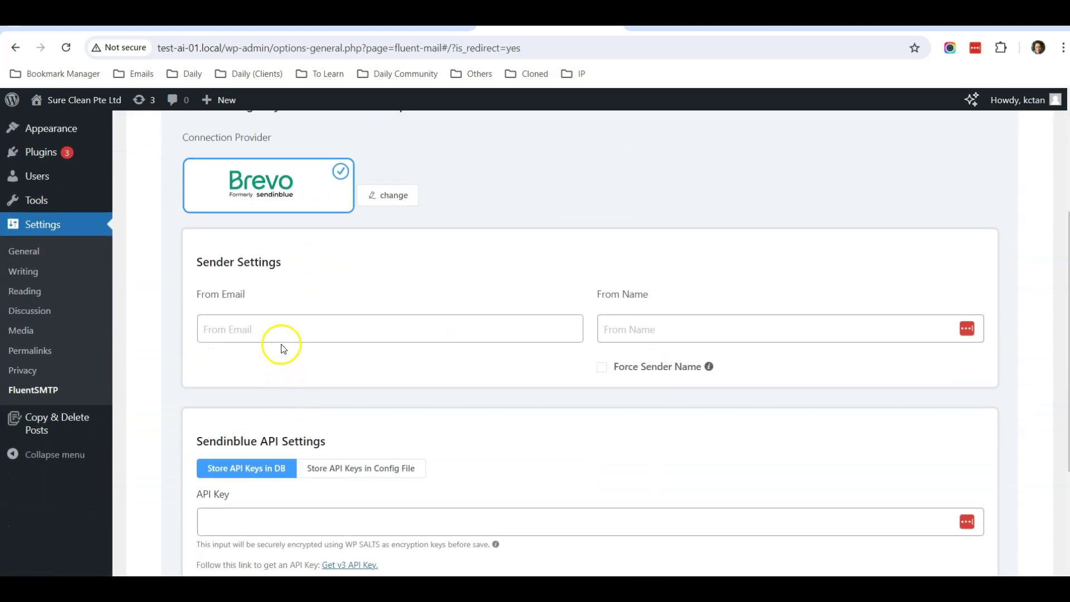
Step: Fill in the From Email with the sender's e-mail and the From Name with the sender's name
click(277, 329)
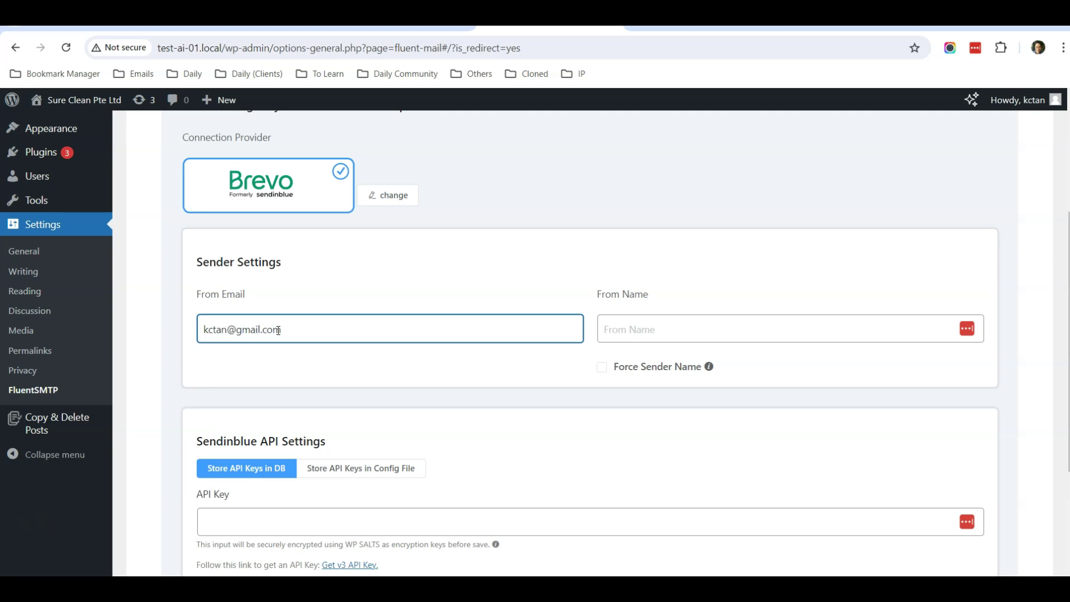
click(637, 328)
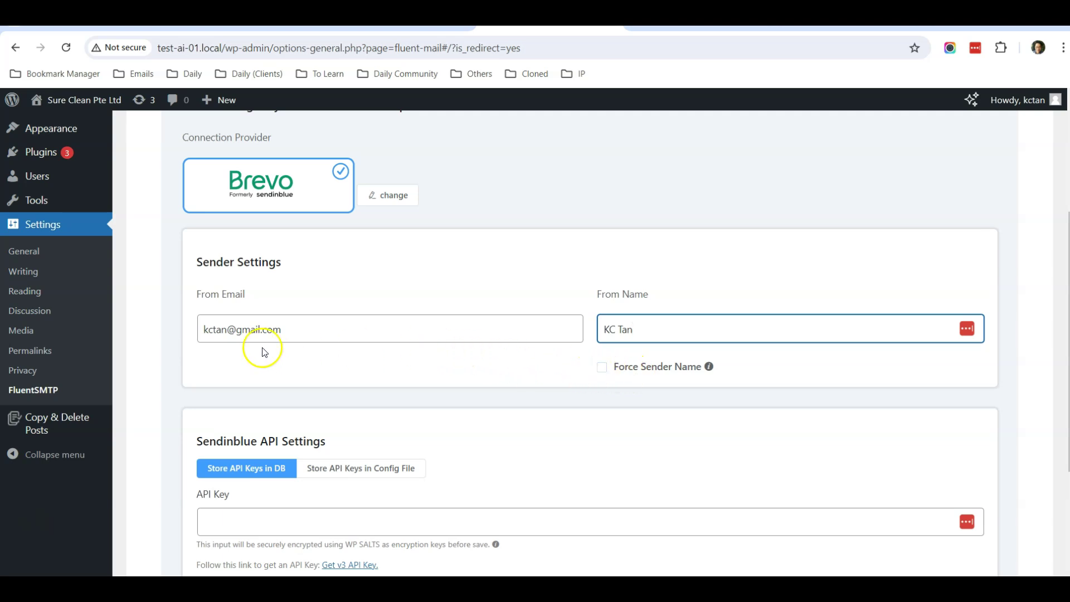
scroll(152, 325, up, 1)
scroll(151, 325, up, 1)
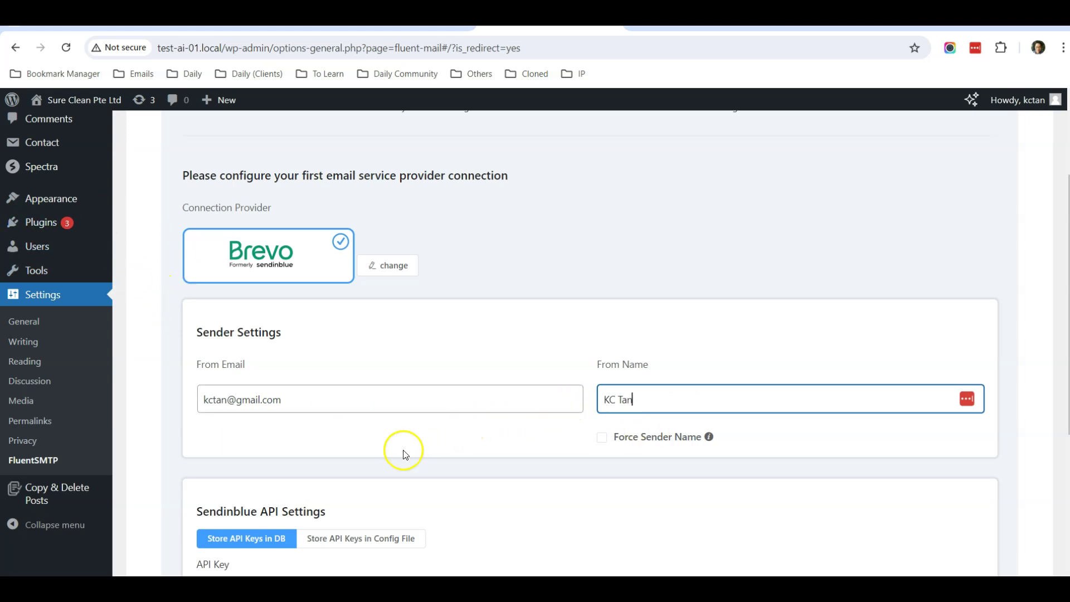
Step: Switch to the Brevo tab and open the My Account dashboard
scroll(390, 365, down, 2)
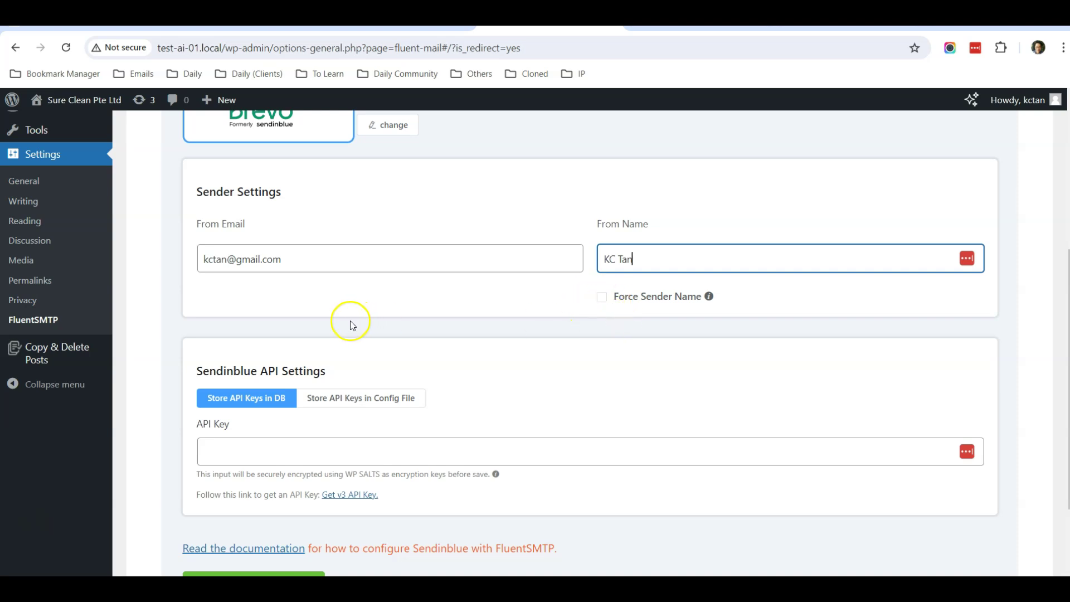
scroll(352, 325, down, 1)
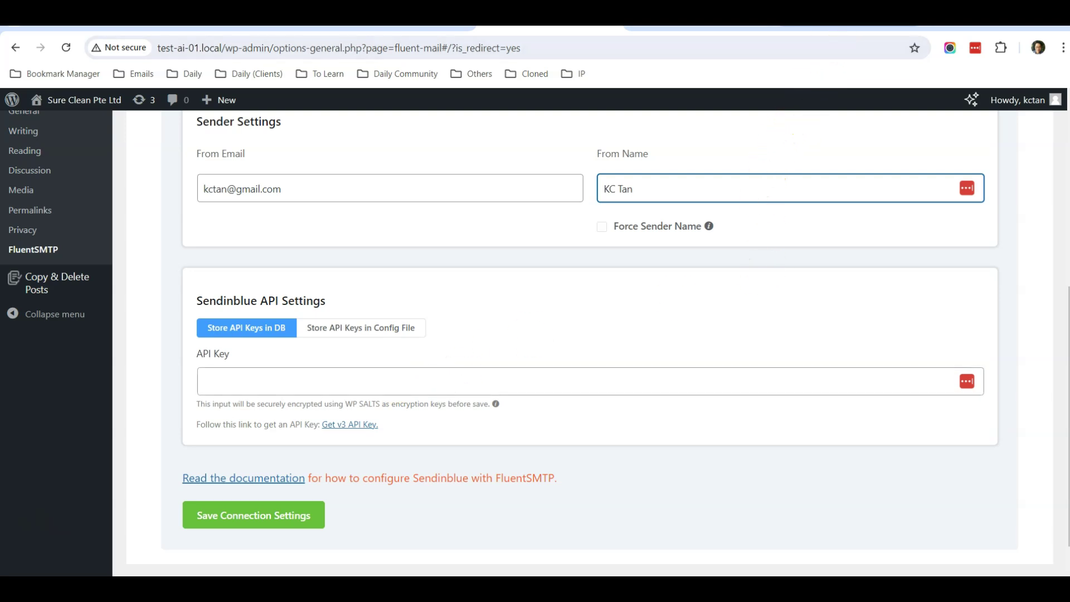
click(847, 35)
click(893, 124)
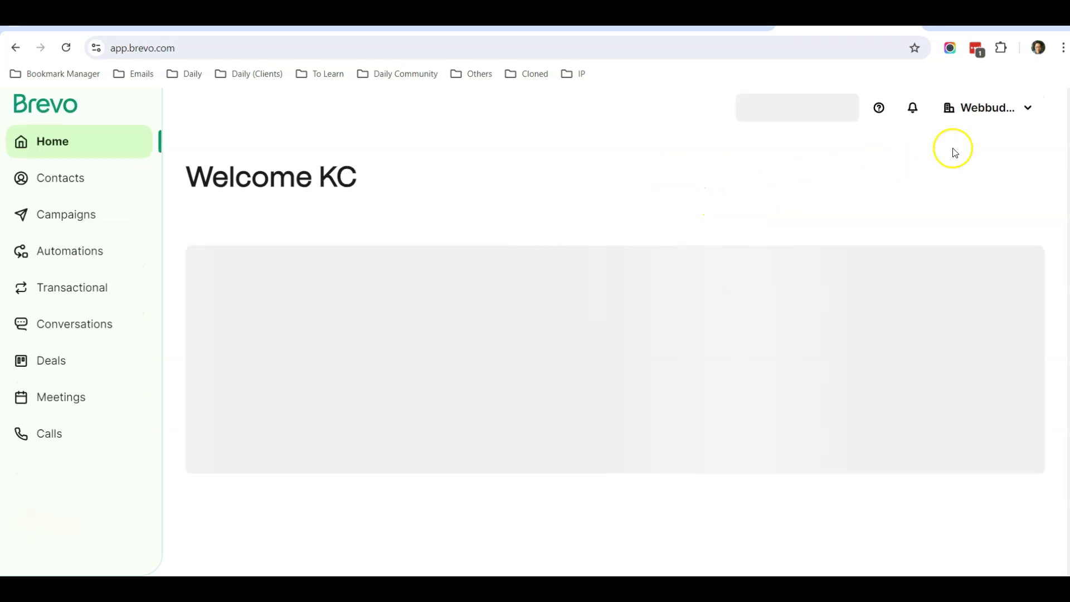
Step: View the API Keys list under Brevo's SMTP & API settings, then return to FluentSMTP's connection form
click(1008, 108)
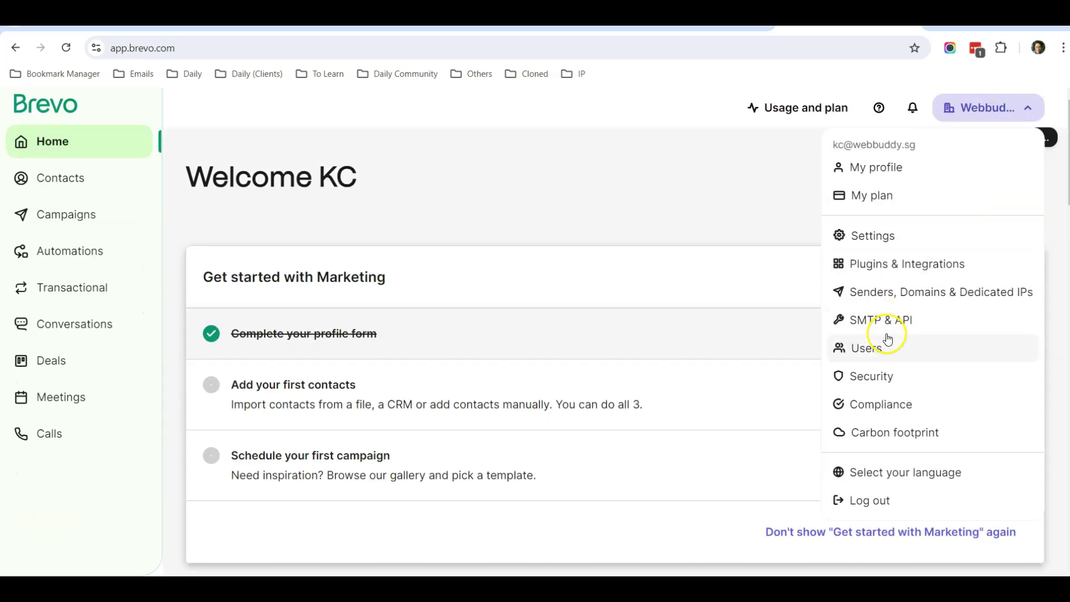
click(880, 320)
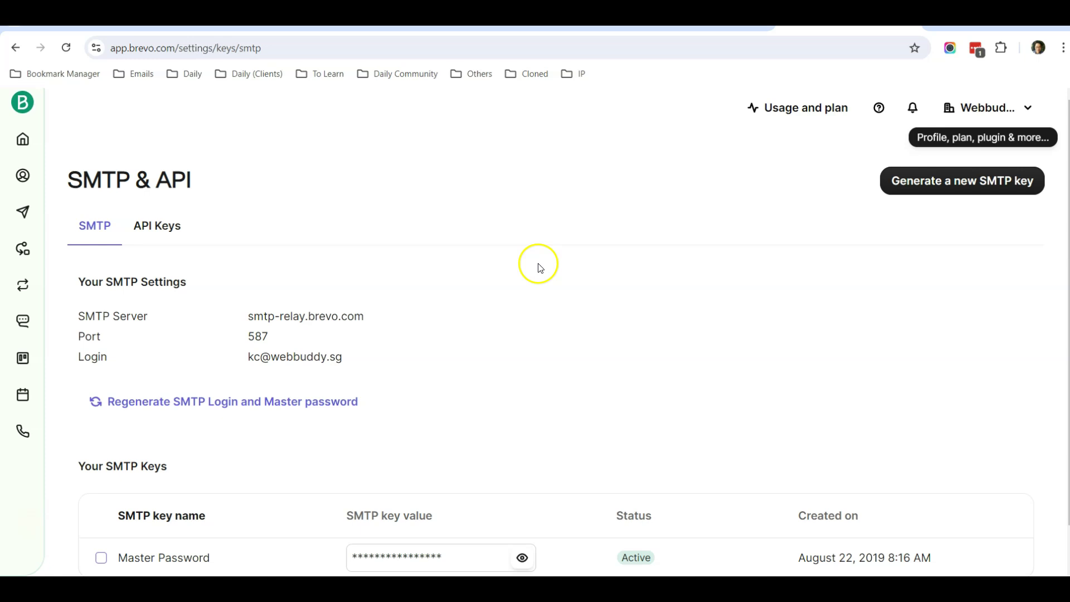
click(149, 231)
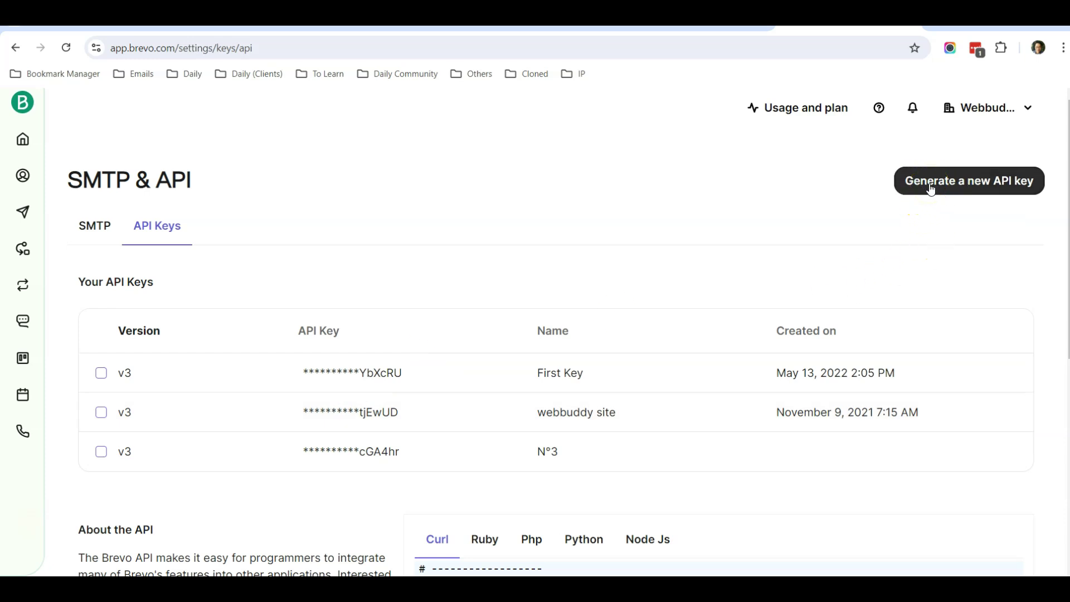
click(703, 28)
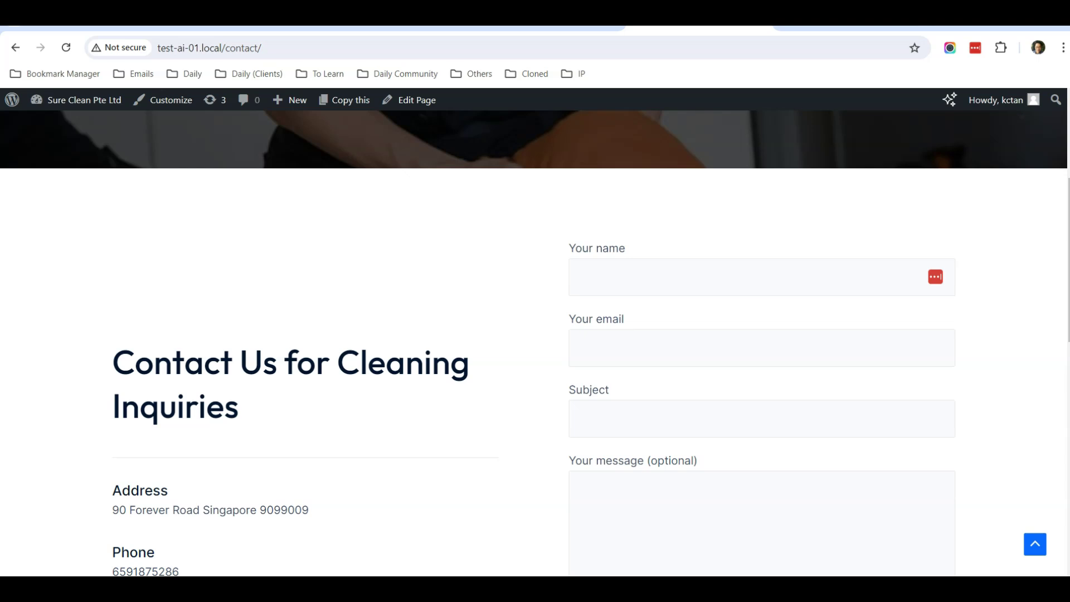
click(550, 28)
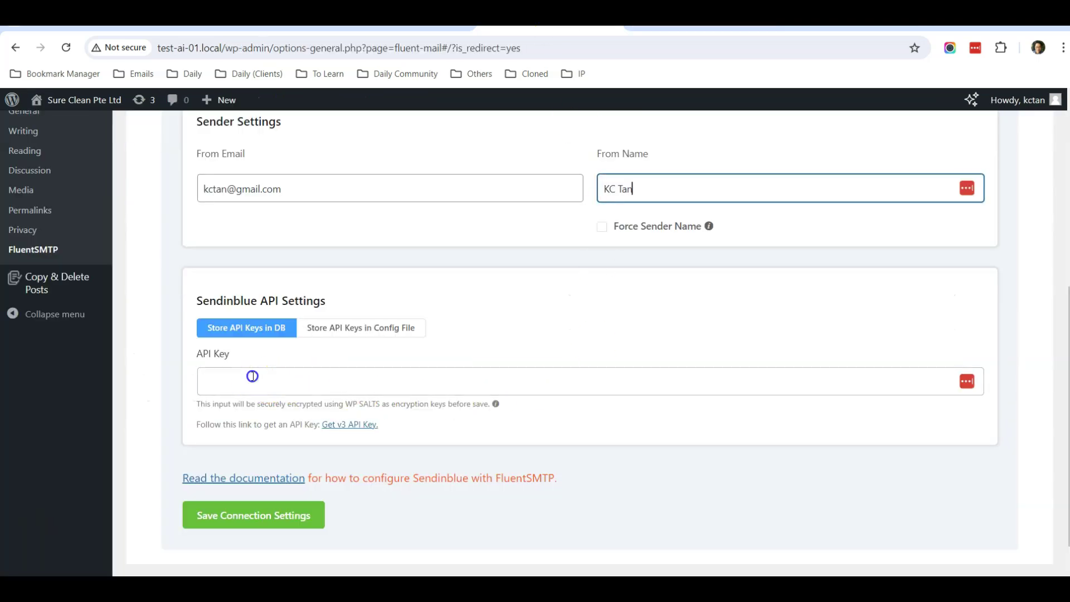
Step: Select the API Key field in FluentSMTP's Brevo connection form
click(211, 376)
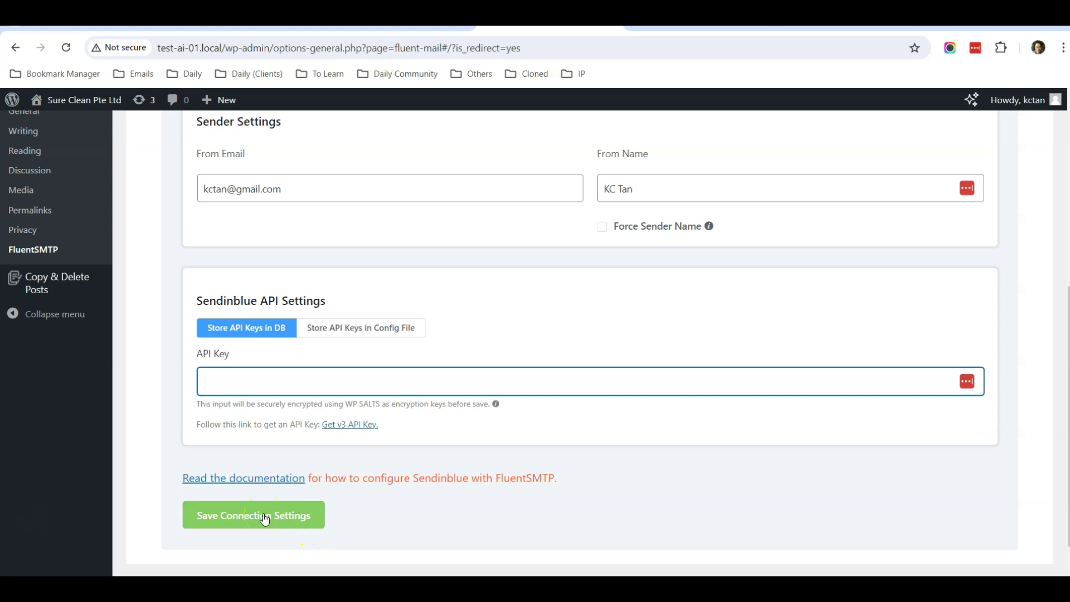
click(677, 27)
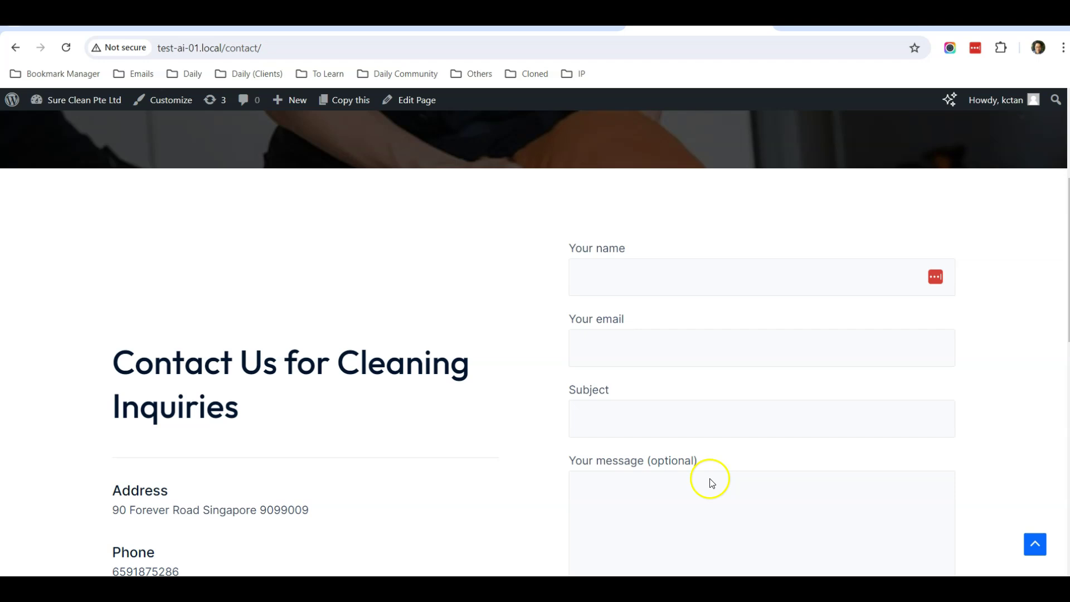
scroll(711, 483, down, 4)
scroll(593, 510, up, 5)
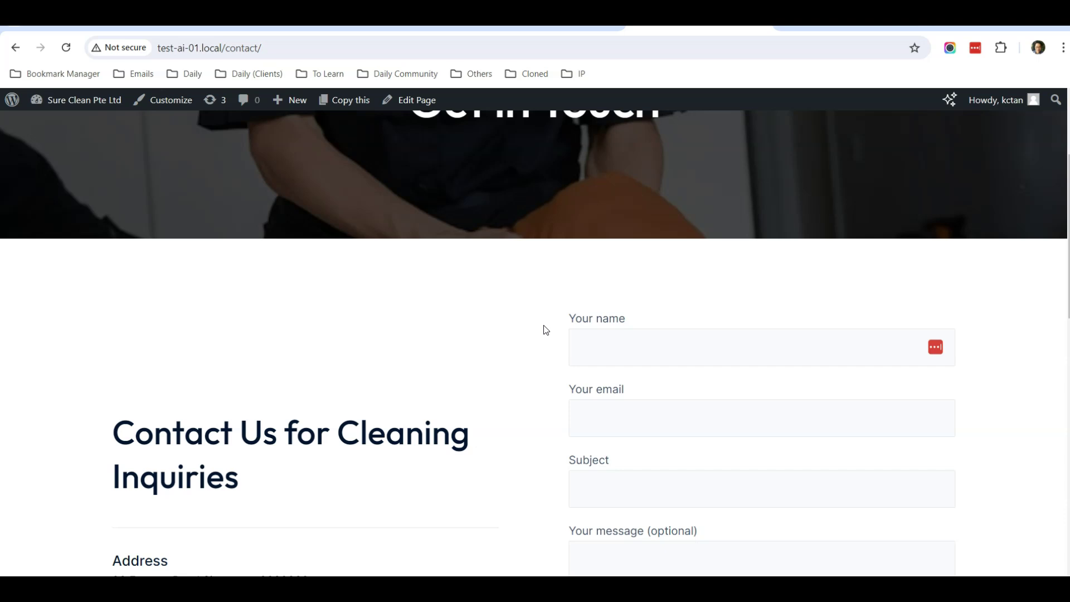
scroll(546, 330, up, 3)
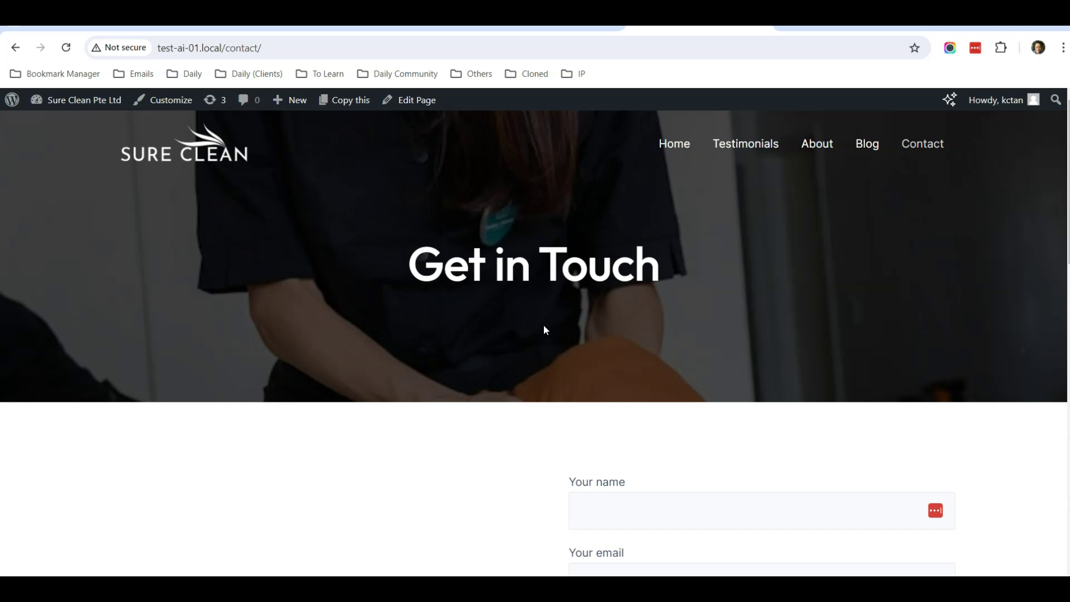
scroll(546, 330, down, 5)
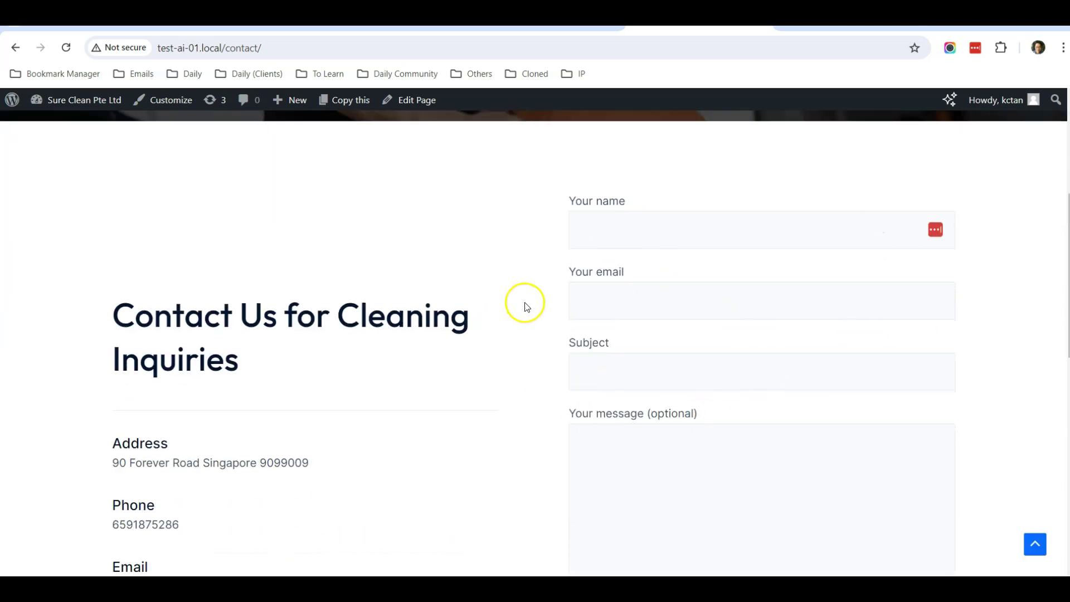
scroll(526, 306, up, 4)
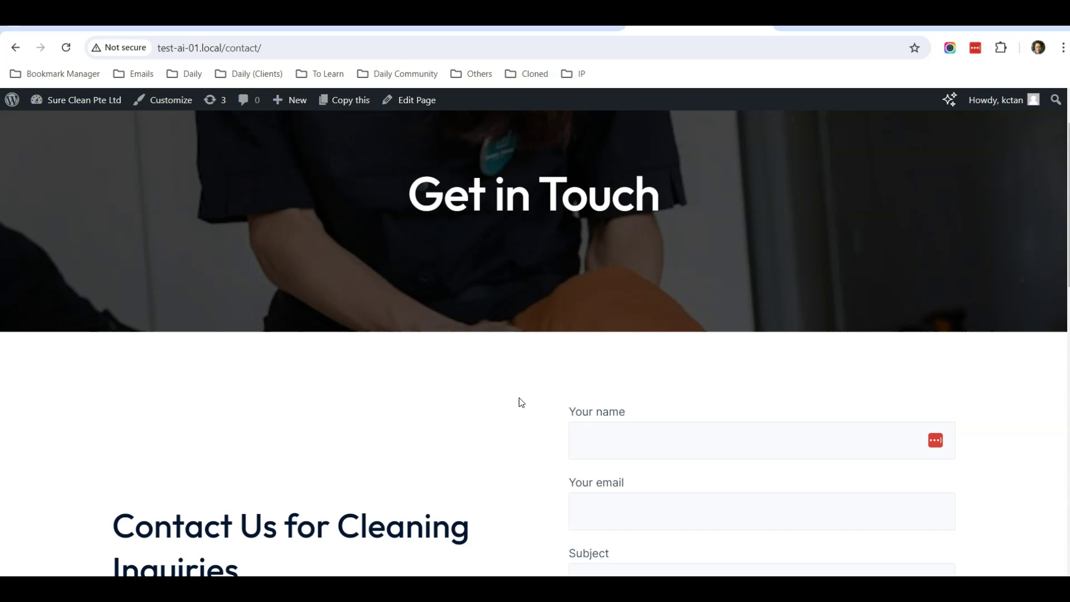